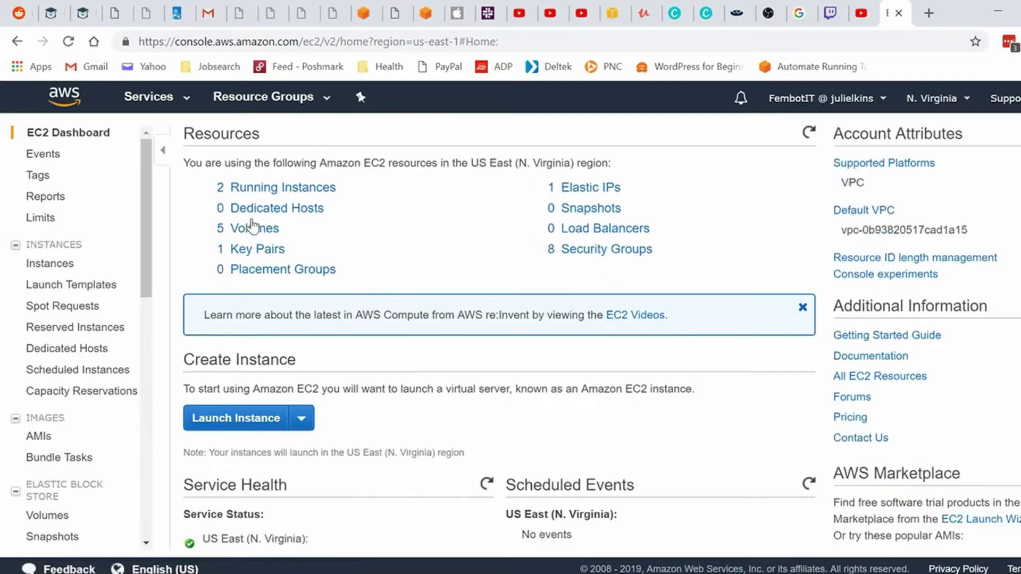
- Start launching a new EC2 instance and browse the Quick Start list of machine images
{"action": "left_click", "coordinate": [266, 421]}
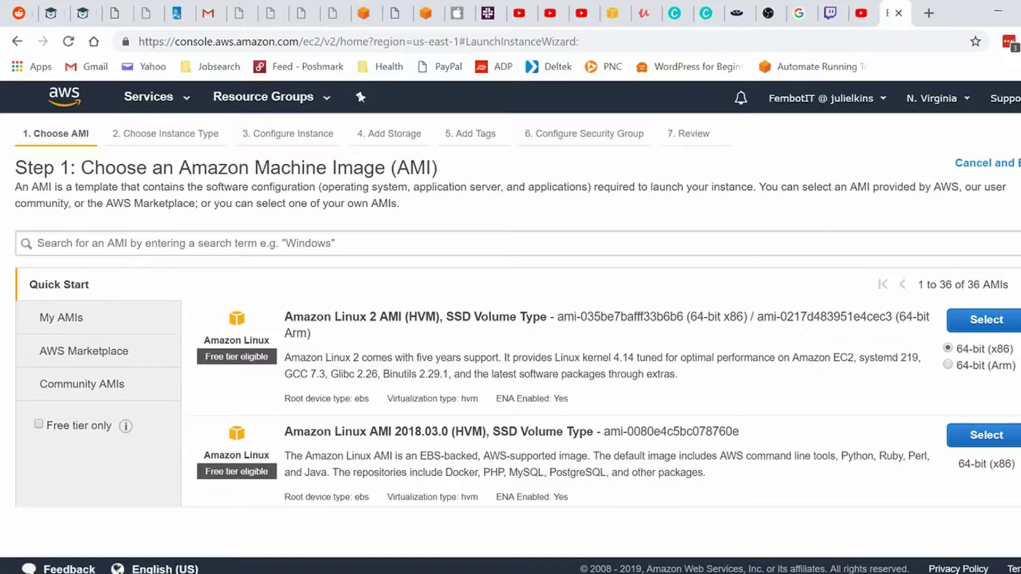
{"action": "scroll", "coordinate": [605, 343], "scroll_direction": "down", "scroll_amount": 15}
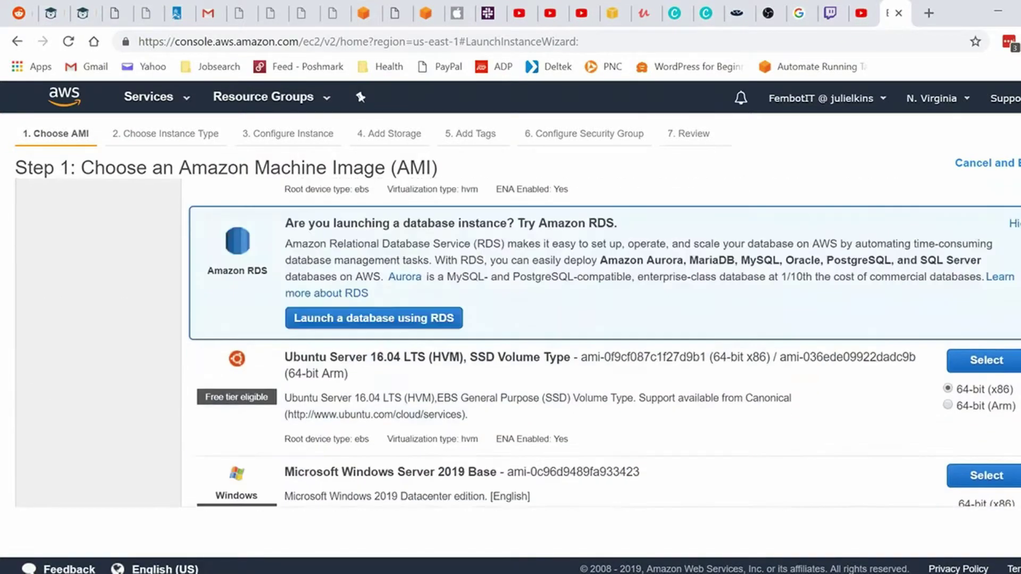
{"action": "scroll", "coordinate": [605, 343], "scroll_direction": "down", "scroll_amount": 5}
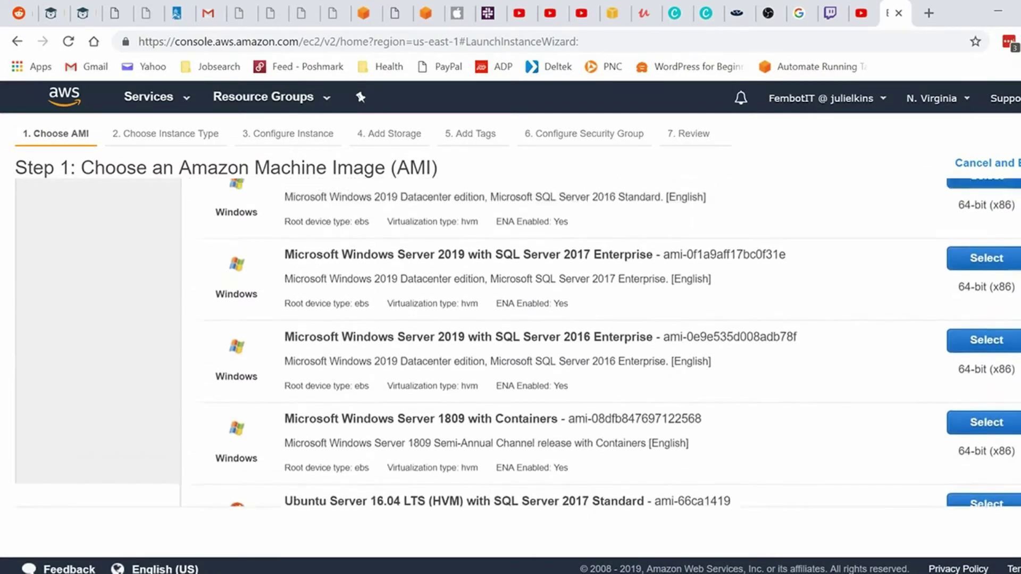
{"action": "scroll", "coordinate": [604, 343], "scroll_direction": "up", "scroll_amount": 20}
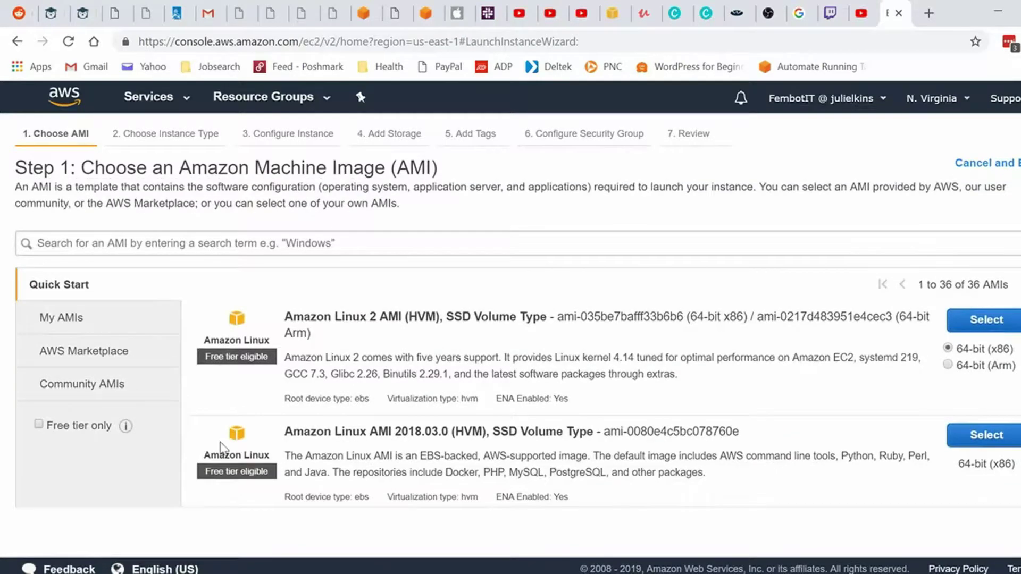
- Check the AWS Marketplace and Community AMIs, and choose the 64-bit (x86) Amazon Linux 2 AMI from Quick Start
{"action": "left_click", "coordinate": [66, 353]}
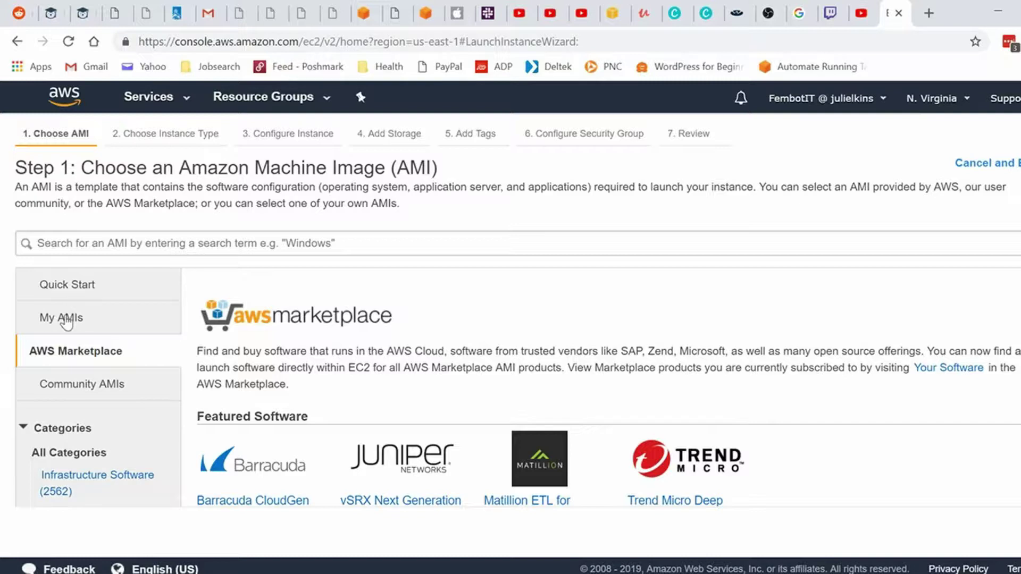
{"action": "left_click", "coordinate": [61, 383]}
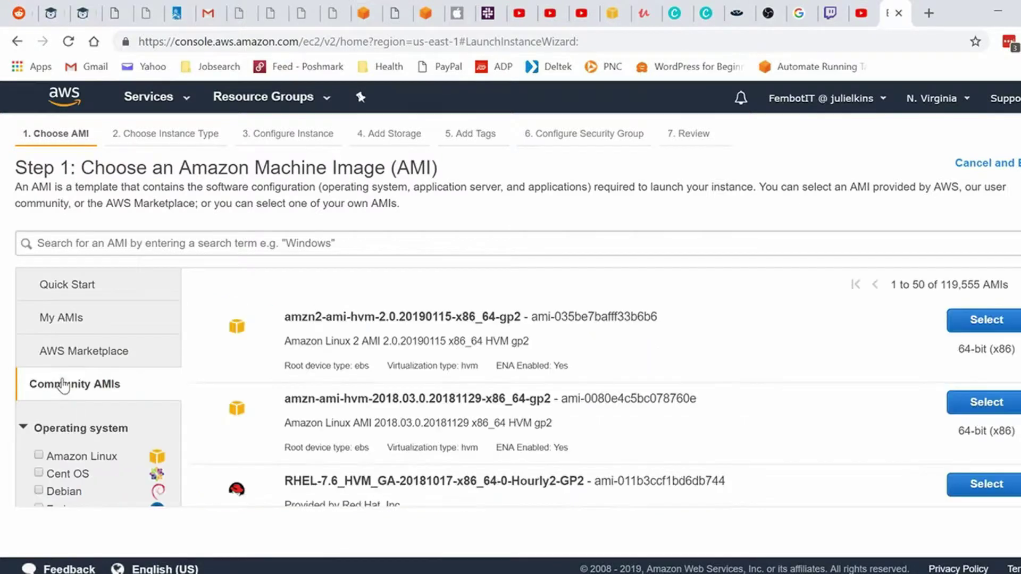
{"action": "left_click", "coordinate": [81, 288]}
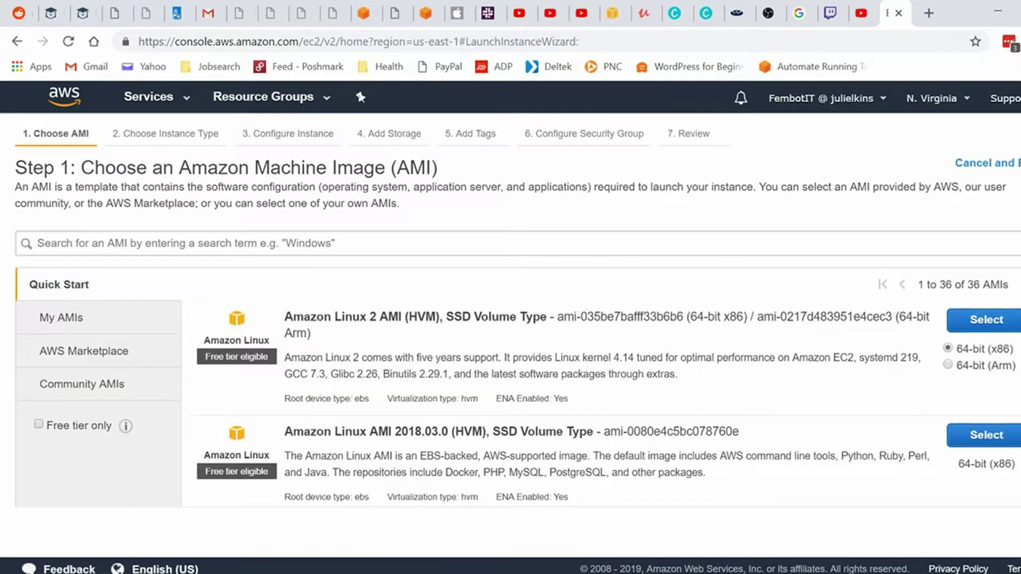
{"action": "left_click", "coordinate": [986, 320]}
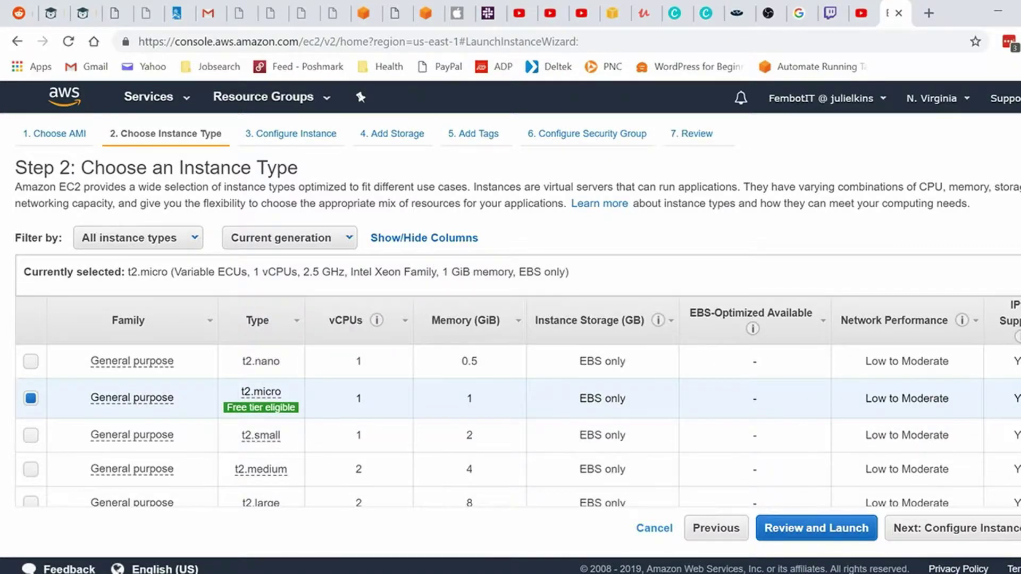
- Review the available instance types, keep t2.micro selected, and proceed to the instance details
{"action": "scroll", "coordinate": [510, 341], "scroll_direction": "down", "scroll_amount": 10}
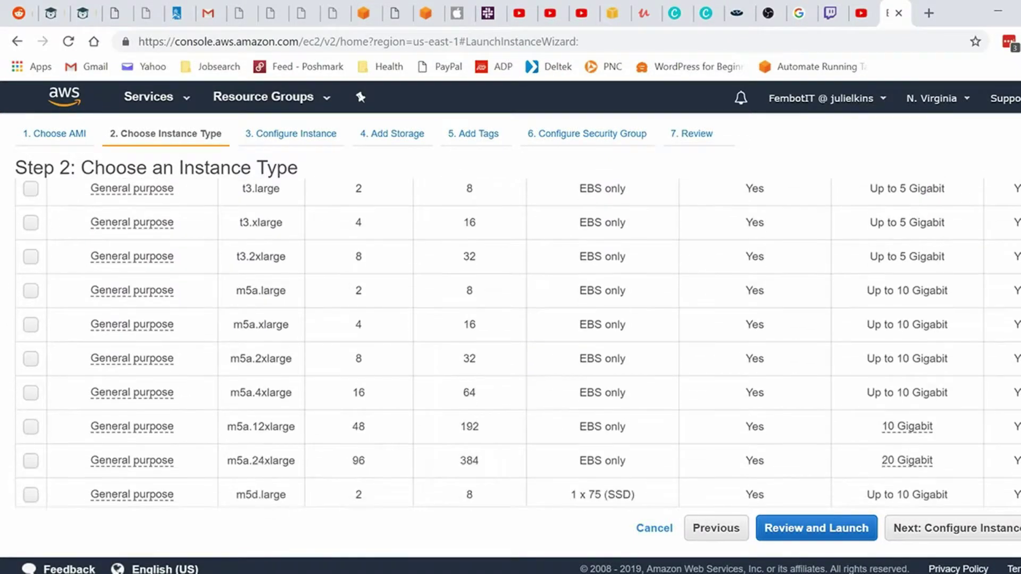
{"action": "scroll", "coordinate": [519, 340], "scroll_direction": "down", "scroll_amount": 8}
{"action": "scroll", "coordinate": [518, 340], "scroll_direction": "up", "scroll_amount": 8}
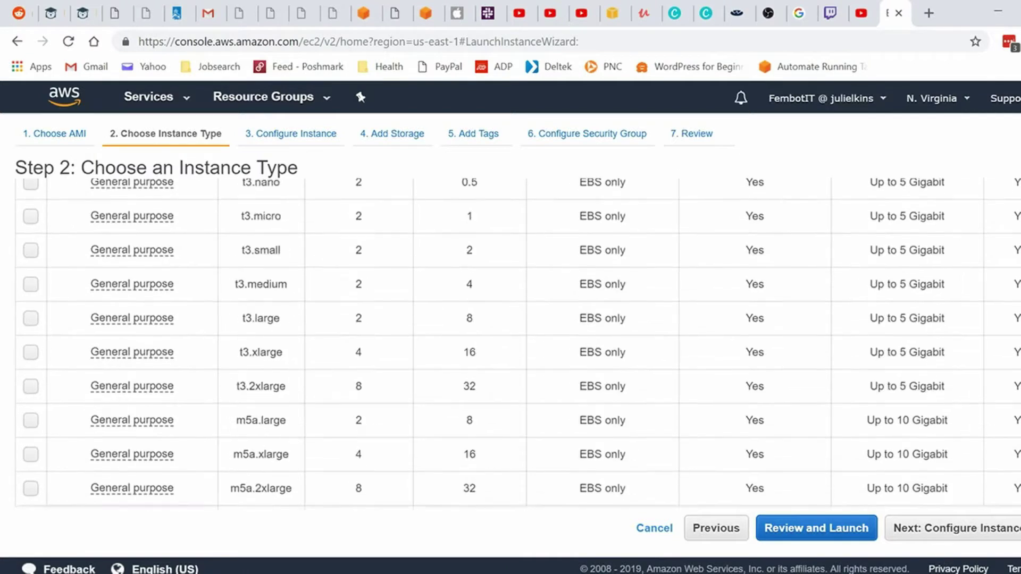
{"action": "scroll", "coordinate": [787, 345], "scroll_direction": "up", "scroll_amount": 7}
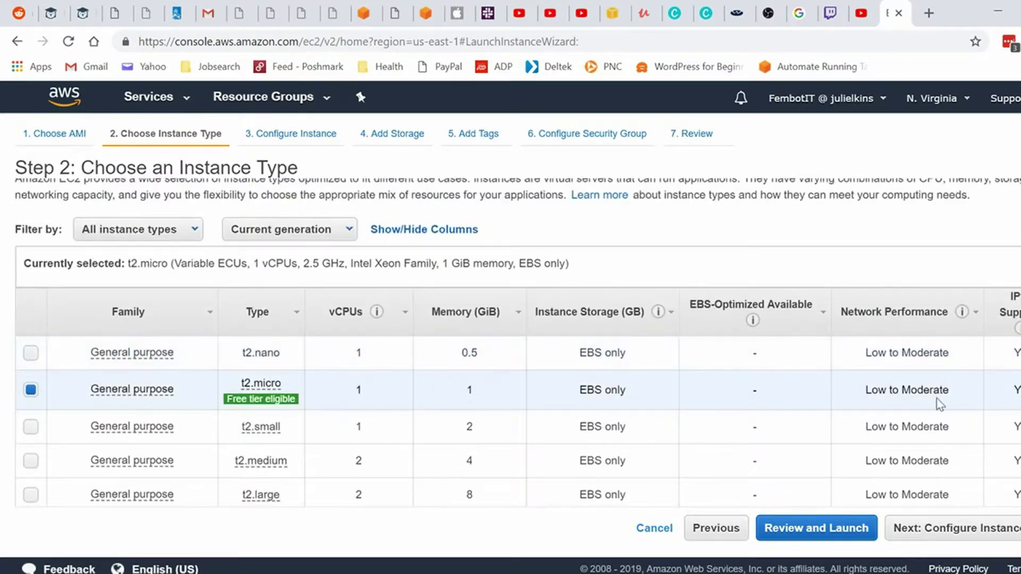
{"action": "left_click", "coordinate": [926, 531]}
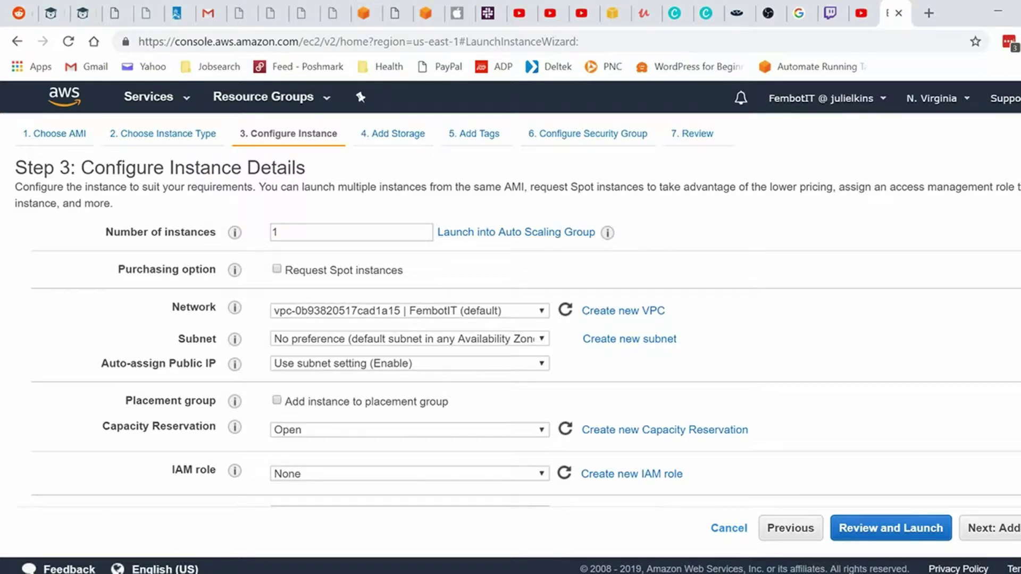
- Review the network and capacity settings and assign the VPCFlowLogsRole IAM role to the instance
{"action": "scroll", "coordinate": [511, 340], "scroll_direction": "down", "scroll_amount": 2}
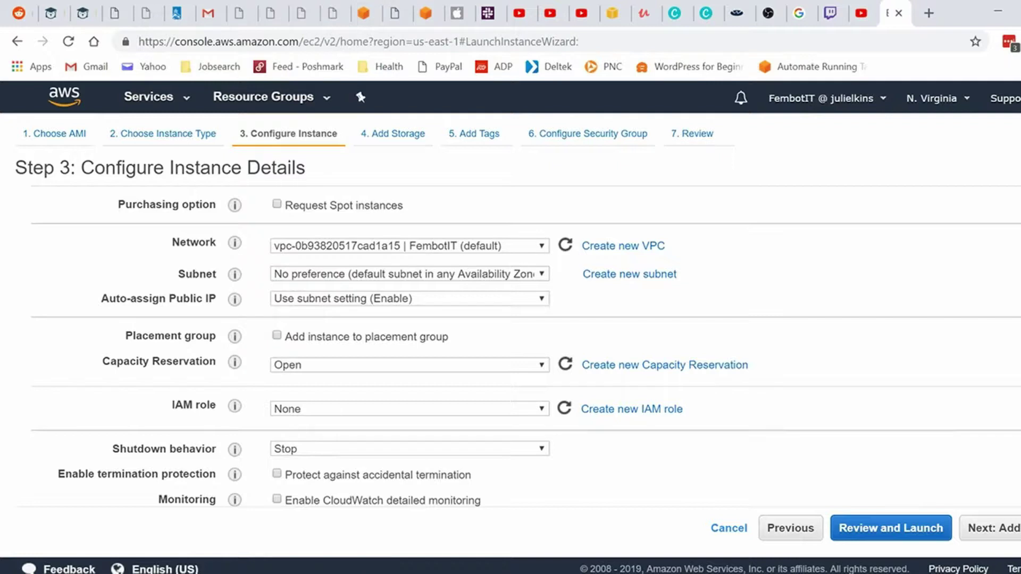
{"action": "scroll", "coordinate": [526, 346], "scroll_direction": "down", "scroll_amount": 1}
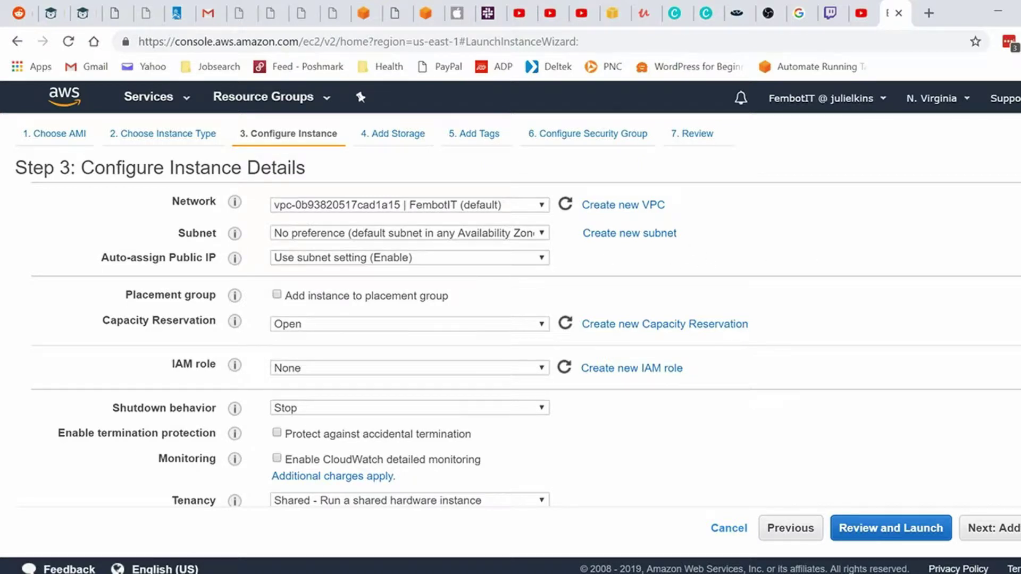
{"action": "scroll", "coordinate": [526, 346], "scroll_direction": "down", "scroll_amount": 1}
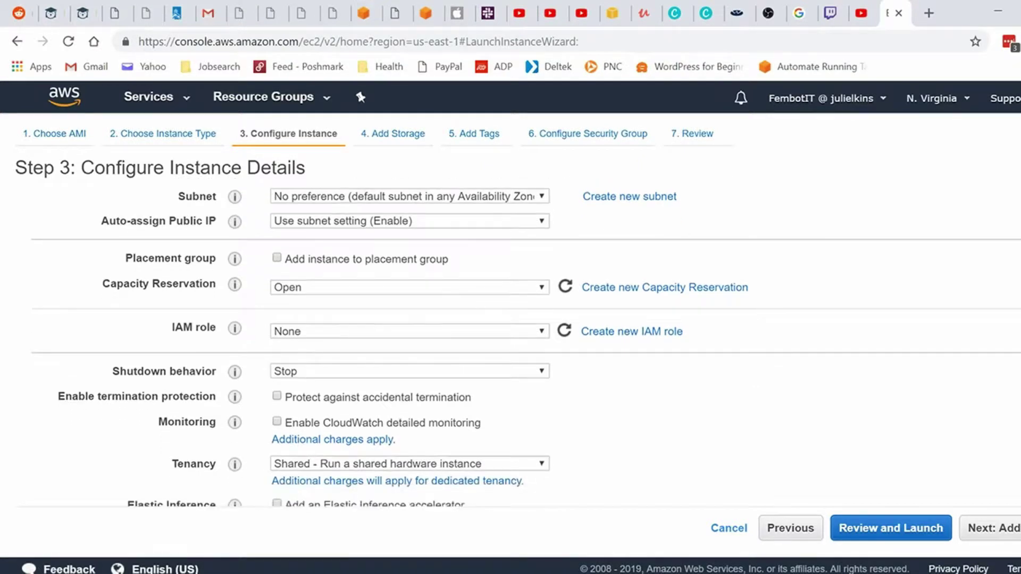
{"action": "scroll", "coordinate": [525, 342], "scroll_direction": "down", "scroll_amount": 1}
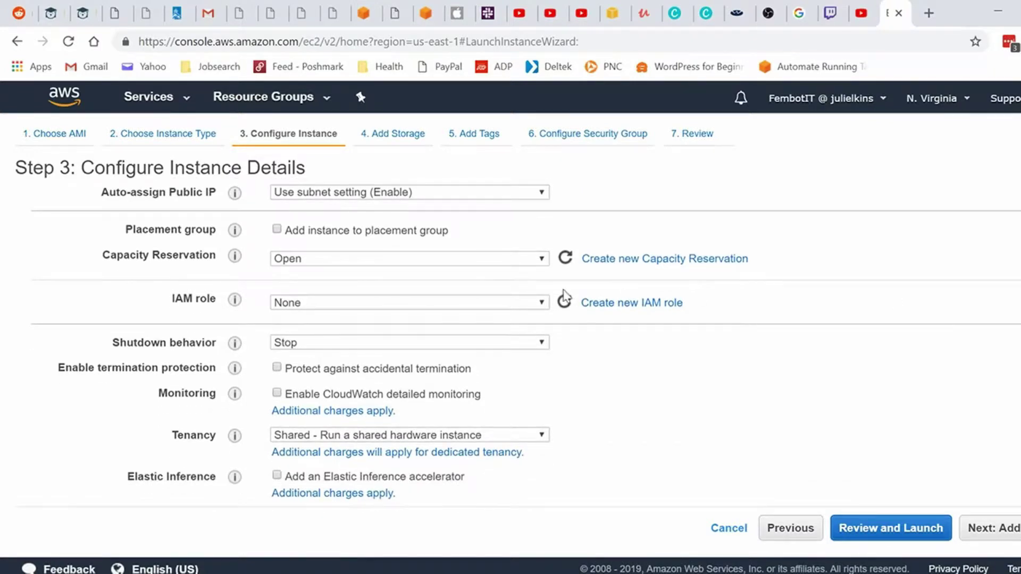
{"action": "left_click", "coordinate": [505, 308]}
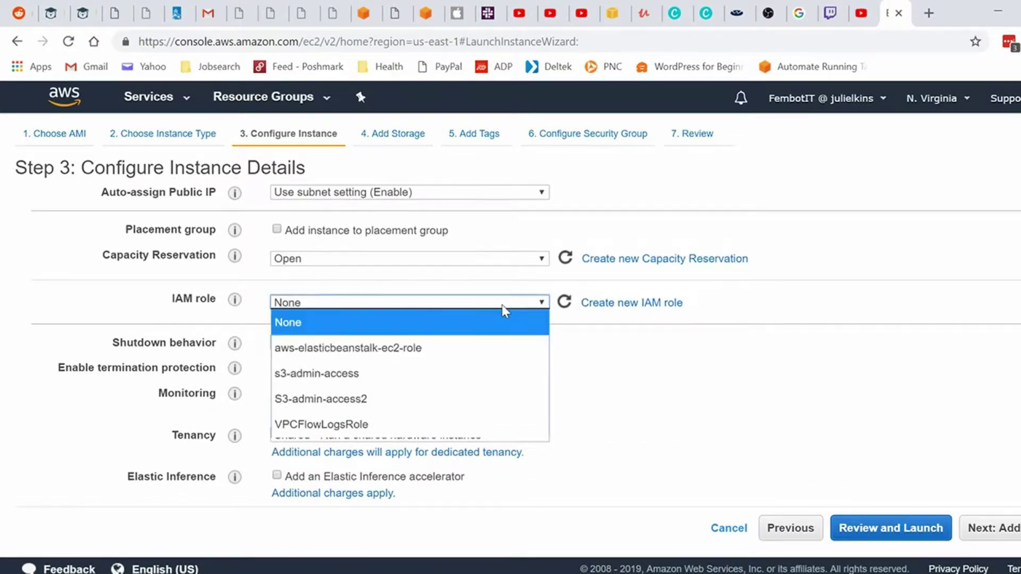
{"action": "left_click", "coordinate": [396, 429]}
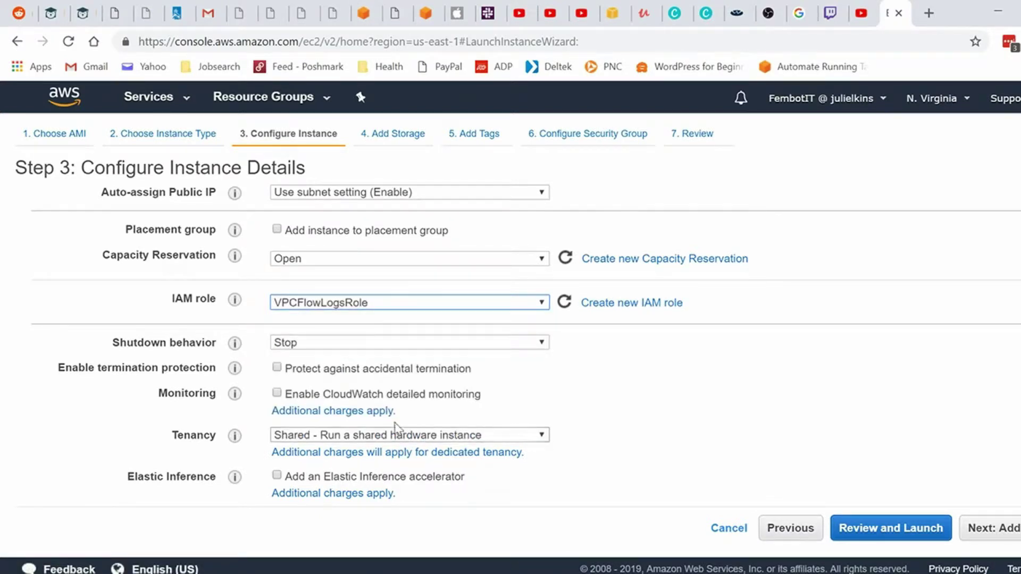
- Check the shutdown and tenancy options, keeping Stop as shutdown behavior and Shared - Run a shared hardware instance as tenancy
{"action": "left_click", "coordinate": [543, 346]}
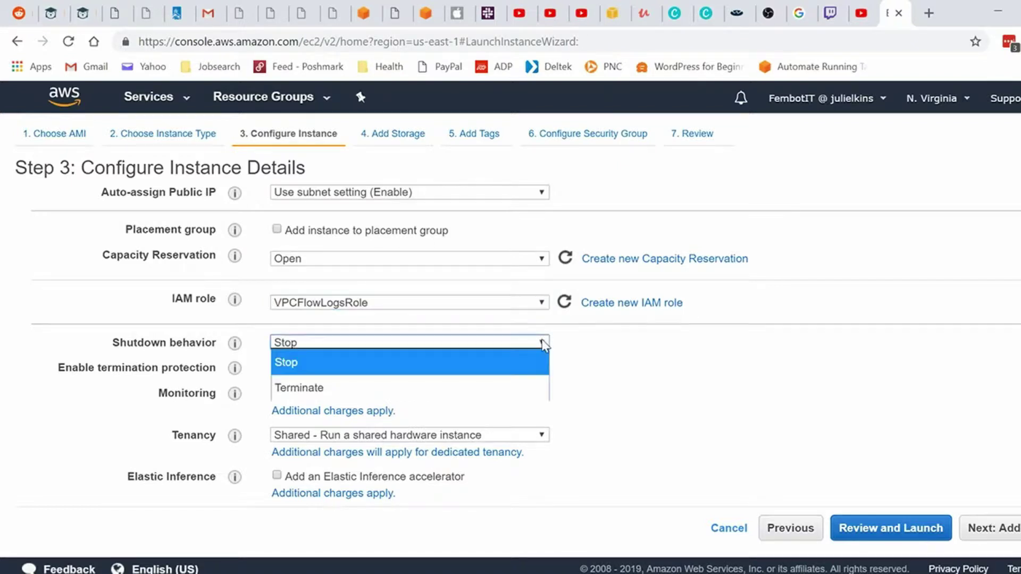
{"action": "left_click", "coordinate": [530, 364]}
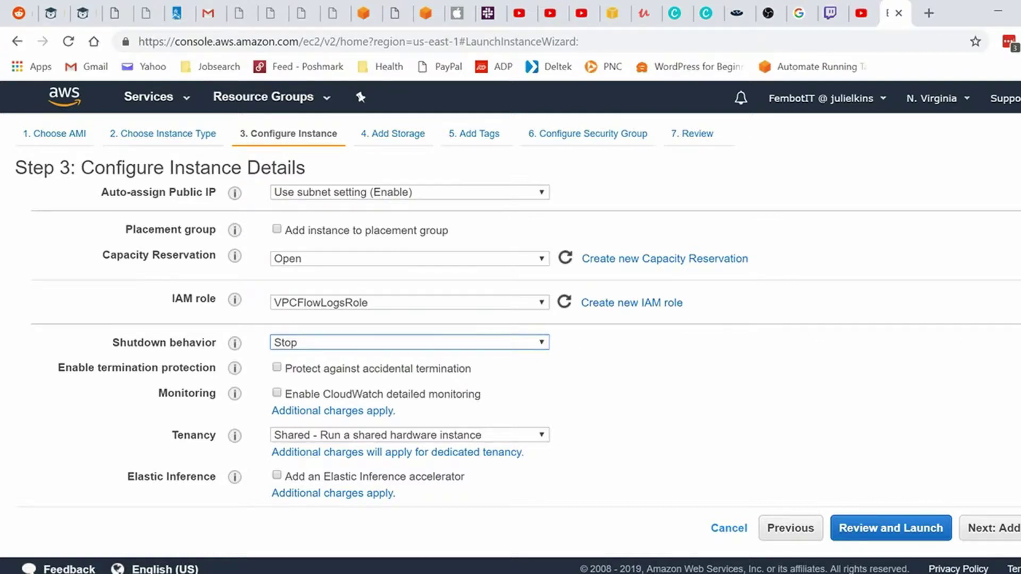
{"action": "scroll", "coordinate": [525, 339], "scroll_direction": "down", "scroll_amount": 2}
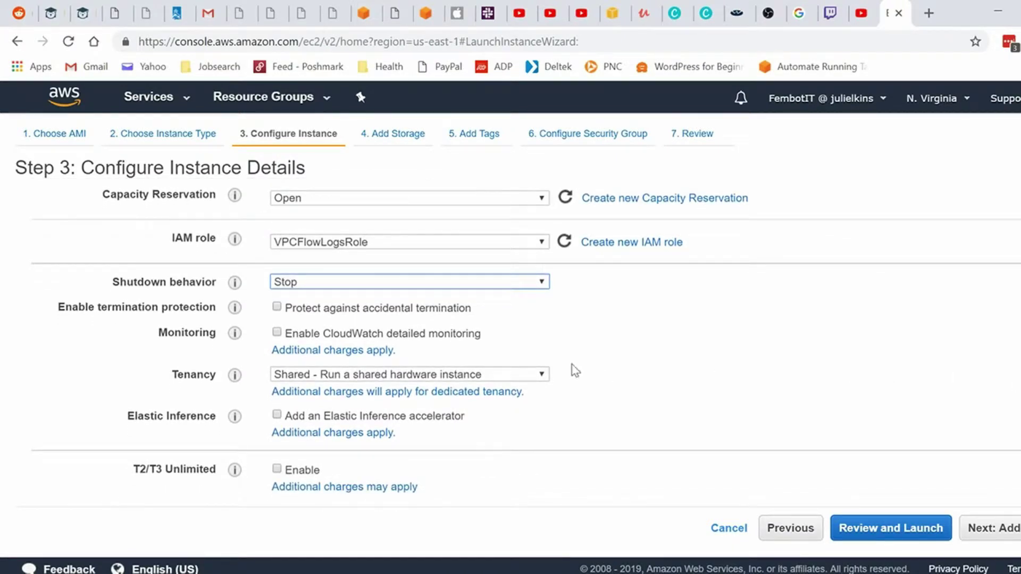
{"action": "left_click", "coordinate": [543, 374]}
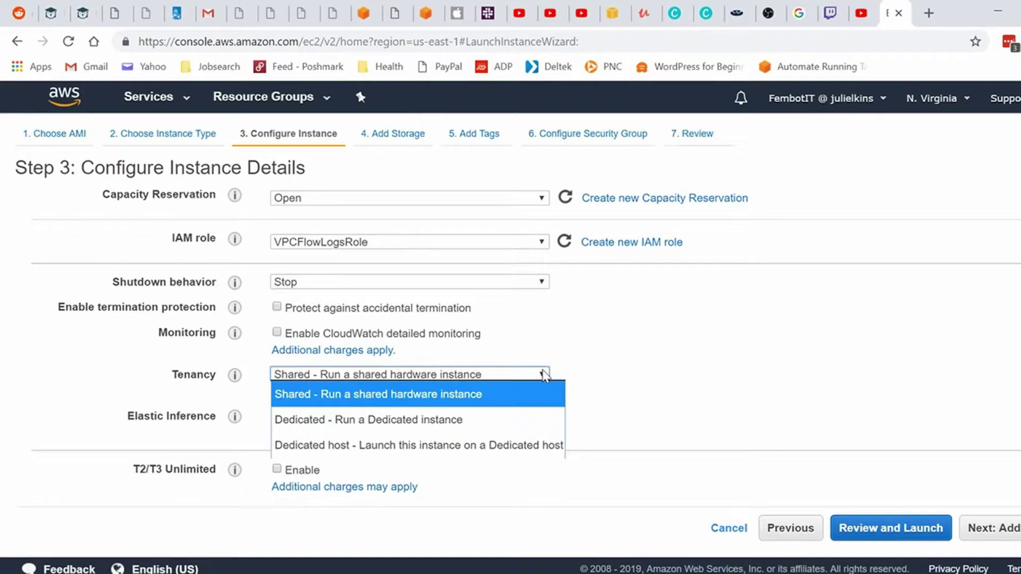
{"action": "left_click", "coordinate": [543, 374]}
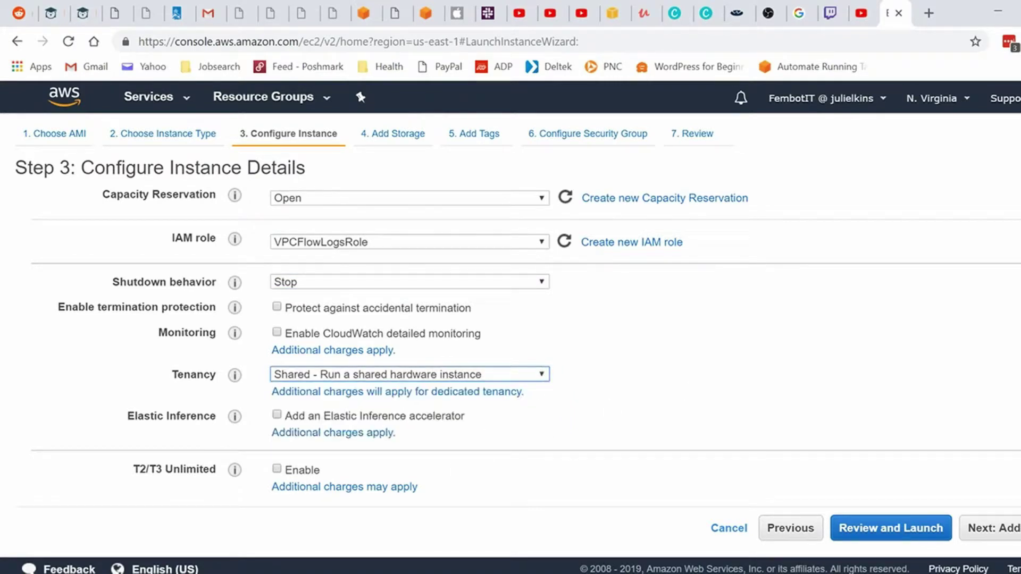
- Expand the instance's advanced details, leave the user data empty, and proceed to the storage settings
{"action": "scroll", "coordinate": [520, 341], "scroll_direction": "down", "scroll_amount": 1}
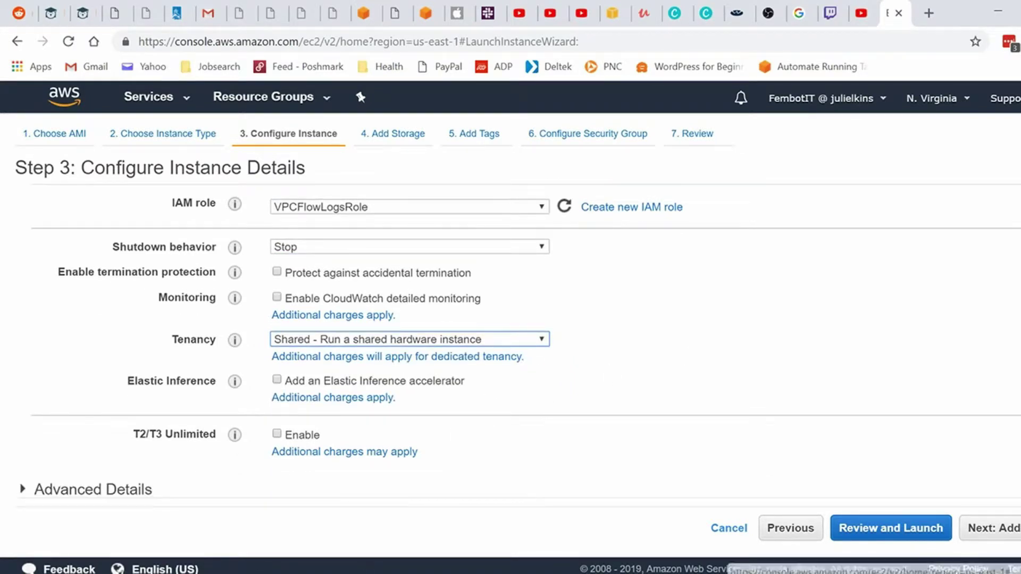
{"action": "left_click", "coordinate": [107, 494]}
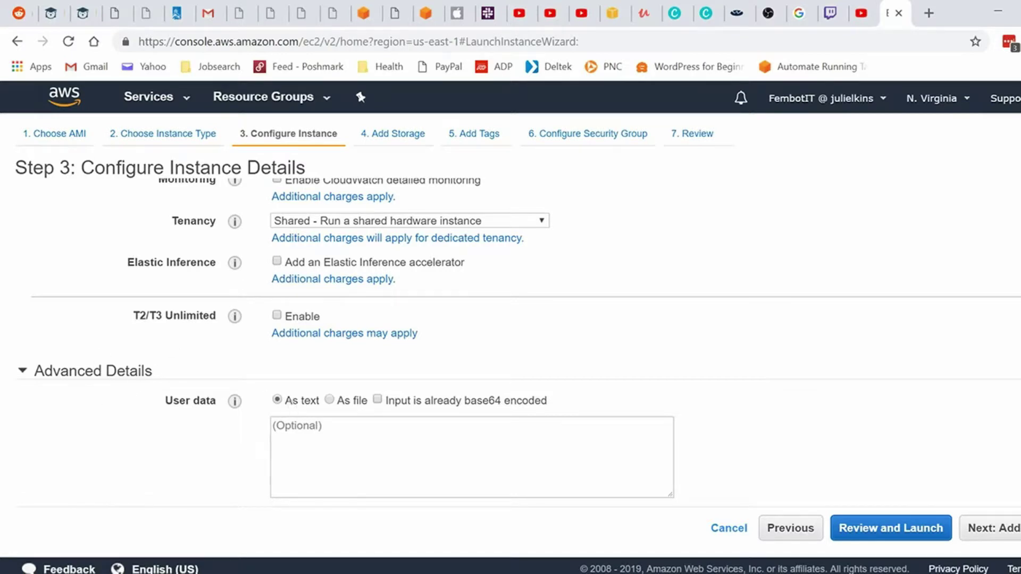
{"action": "left_click", "coordinate": [1013, 528]}
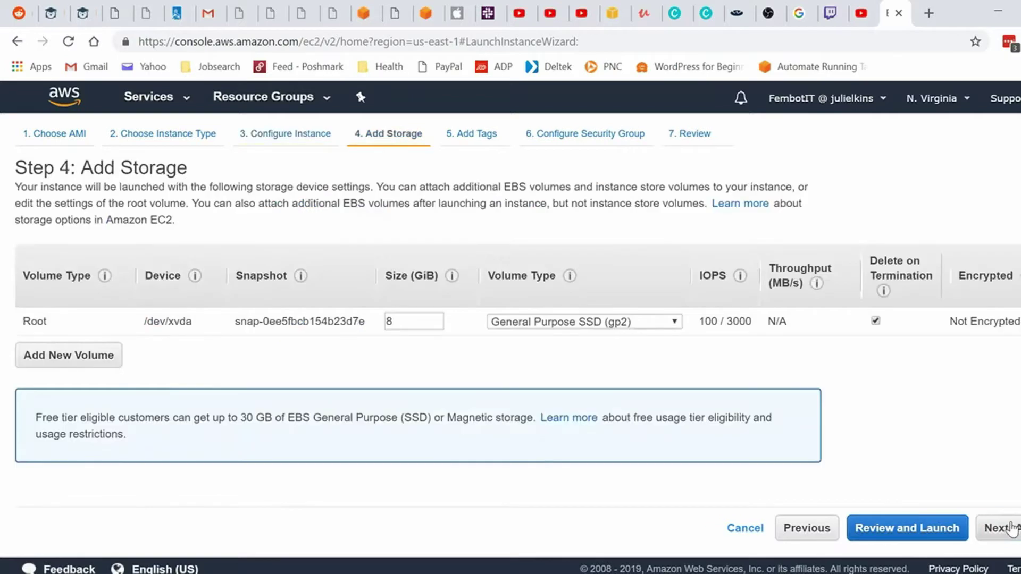
- Add a second EBS volume, keep General Purpose SSD (gp2) for both volumes, and proceed to the tags
{"action": "left_click", "coordinate": [84, 360]}
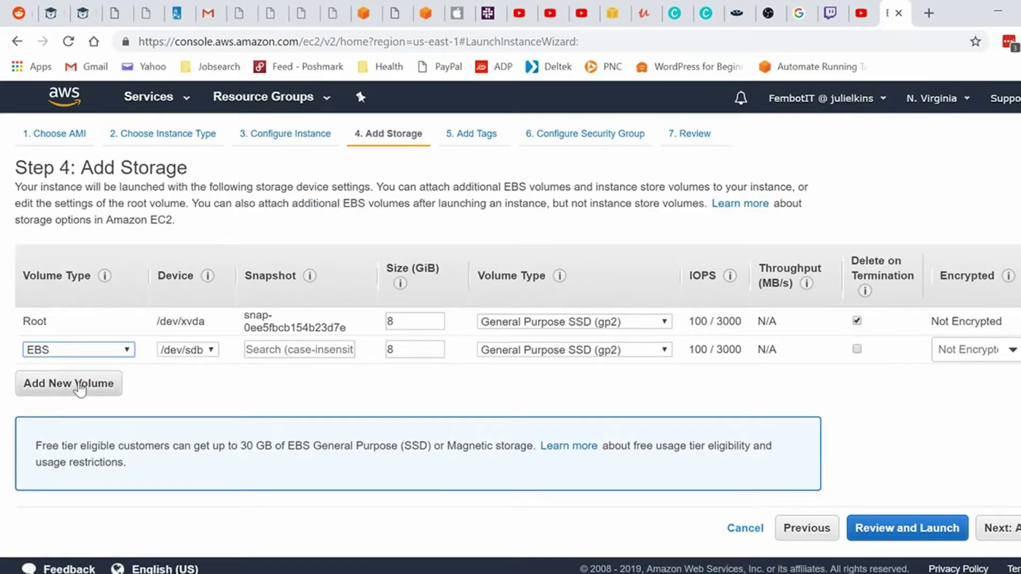
{"action": "left_click", "coordinate": [666, 319]}
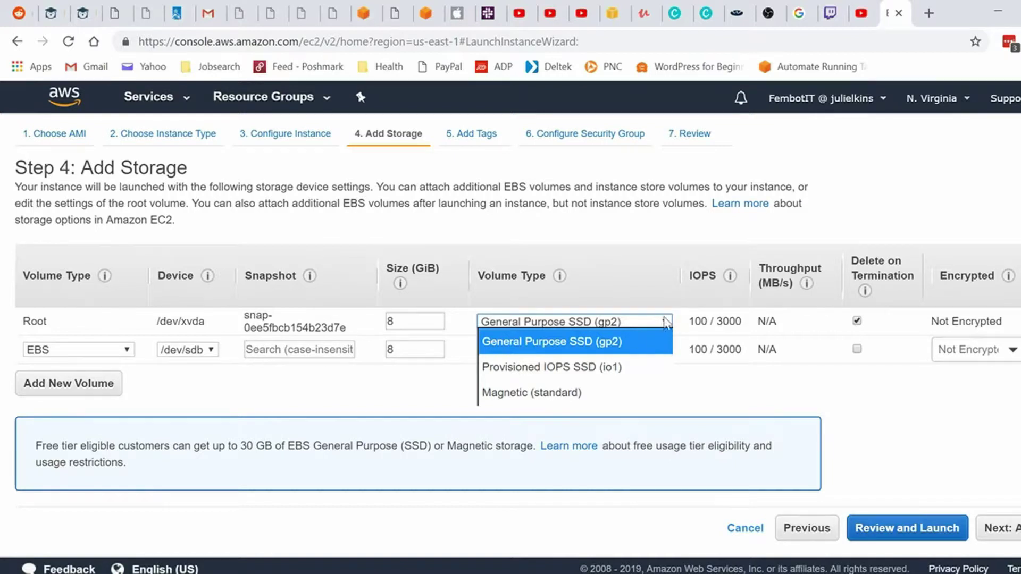
{"action": "left_click", "coordinate": [668, 321]}
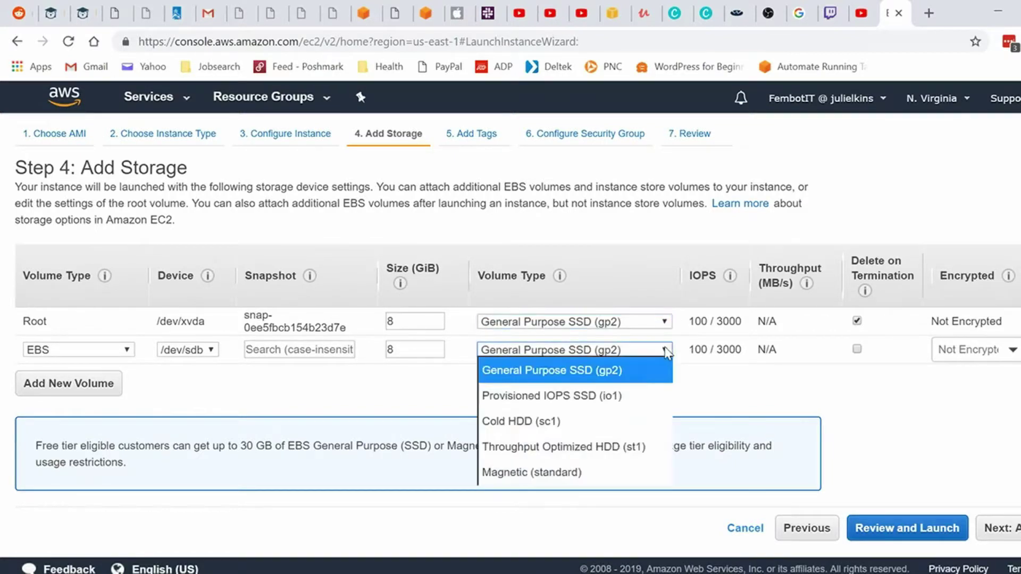
{"action": "left_click", "coordinate": [664, 351]}
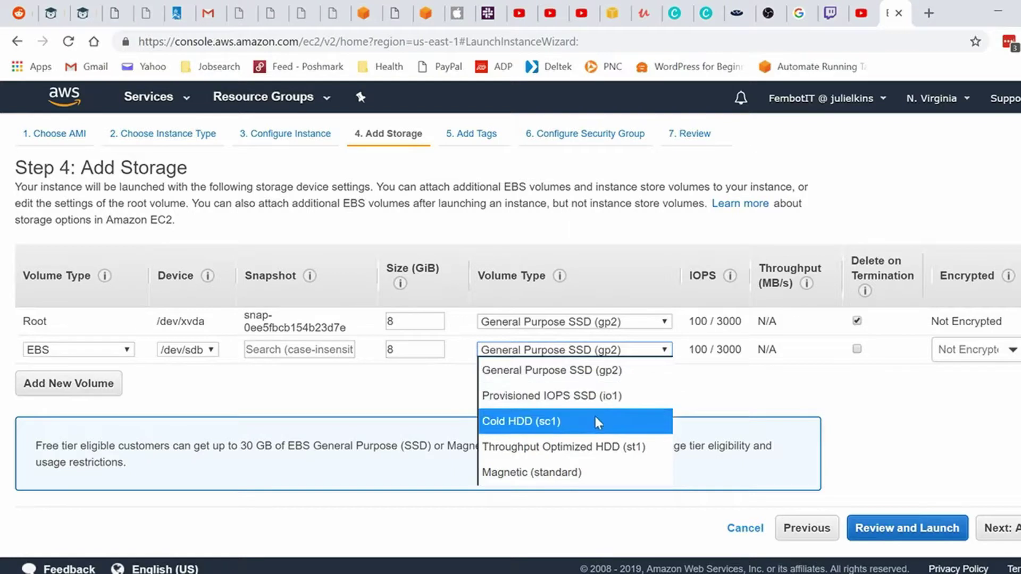
{"action": "left_click", "coordinate": [696, 385]}
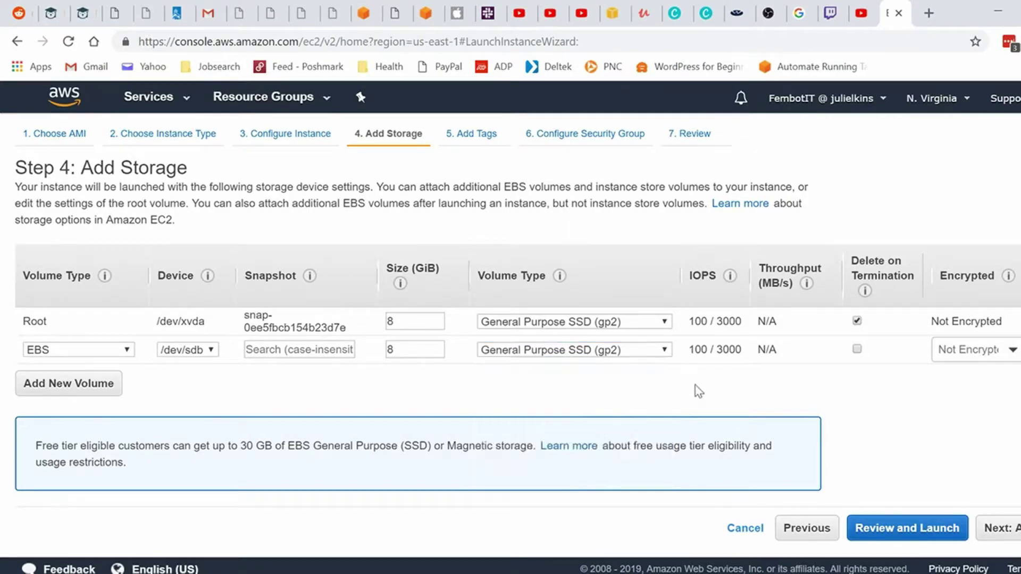
{"action": "left_click", "coordinate": [1007, 529]}
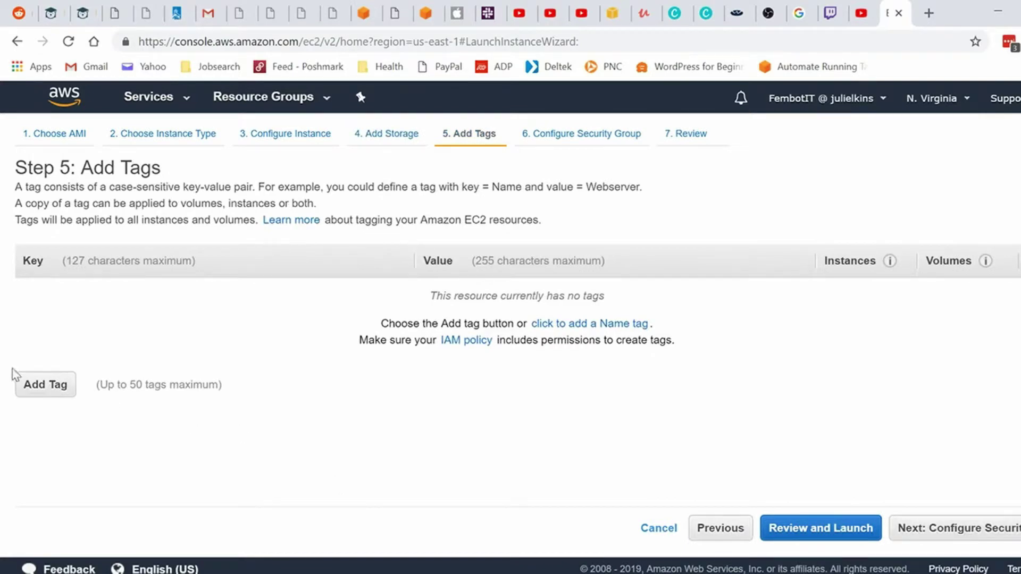
- Add a tag with key Name and value FembotIT, and proceed to the security group settings
{"action": "left_click", "coordinate": [44, 385]}
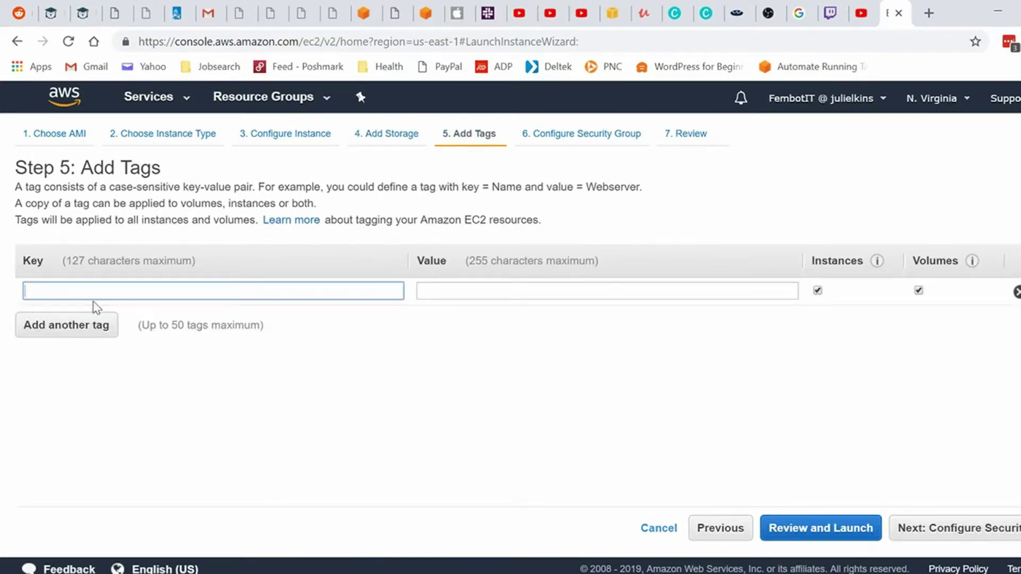
{"action": "type", "text": "Name"}
{"action": "key", "text": "Tab"}
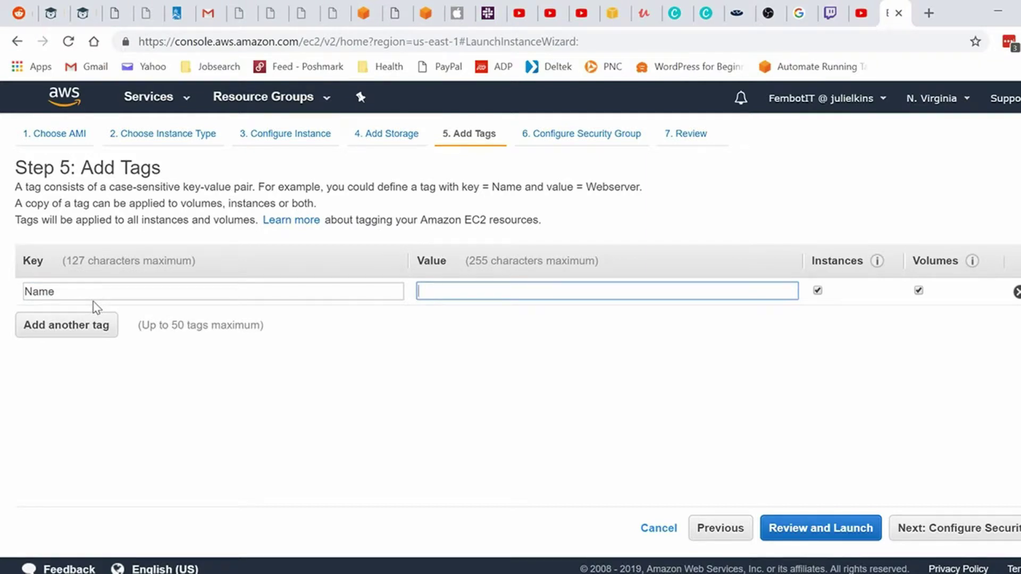
{"action": "type", "text": "FembotI"}
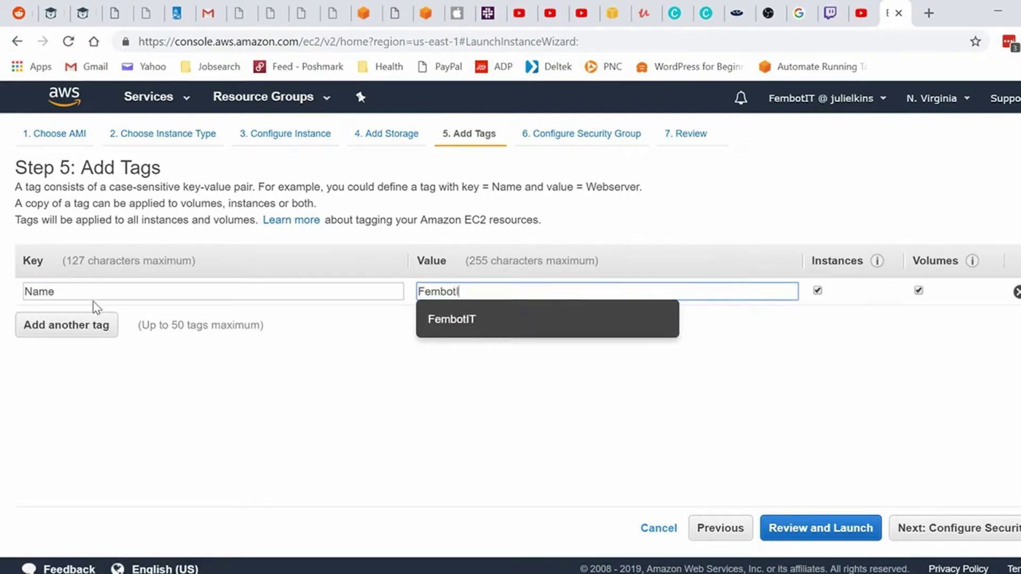
{"action": "type", "text": "T"}
{"action": "left_click", "coordinate": [999, 538]}
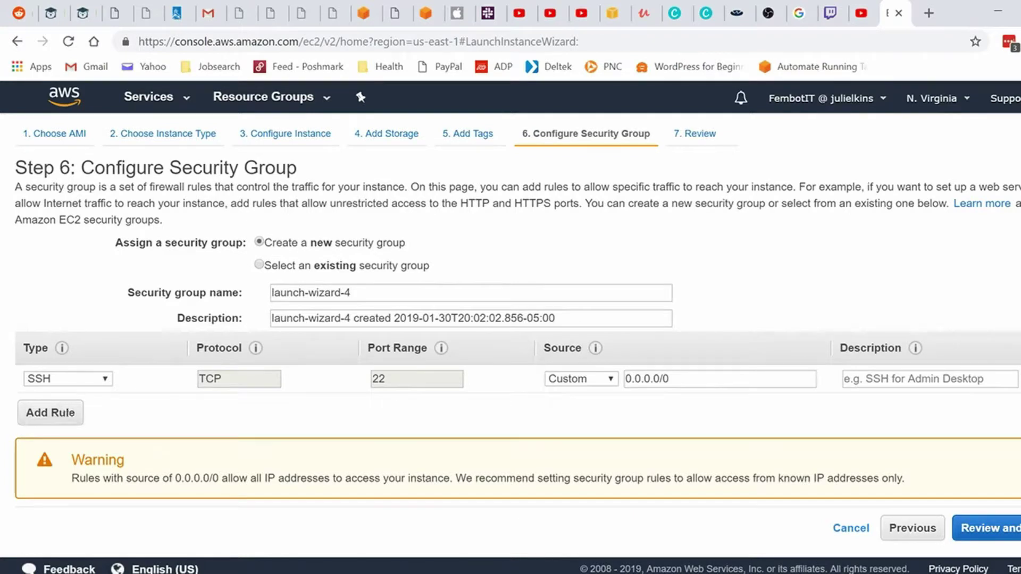
- Keep only the SSH rule in the new security group launch-wizard-4 and proceed to the launch review
{"action": "left_click", "coordinate": [33, 414]}
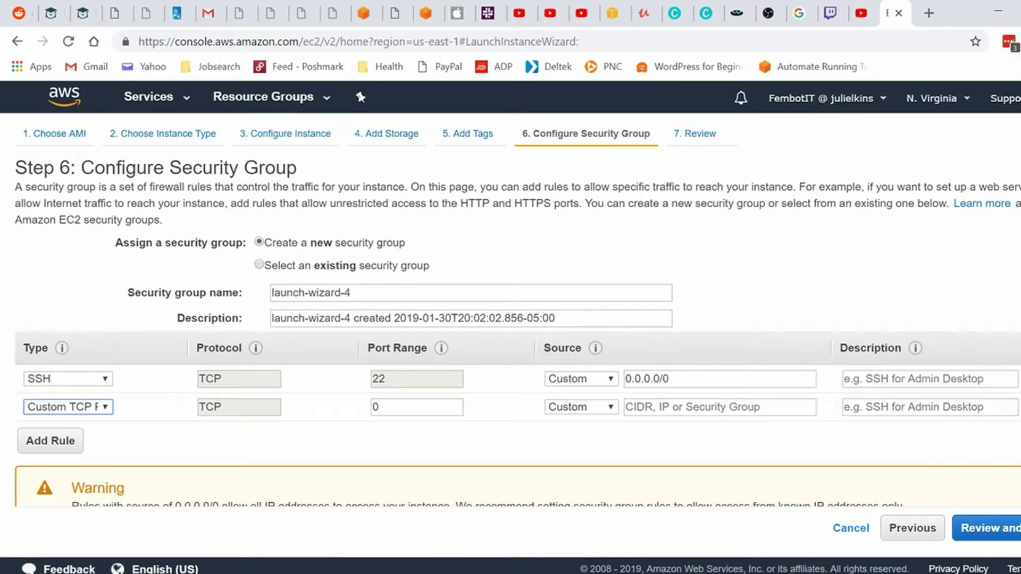
{"action": "left_click", "coordinate": [1019, 407]}
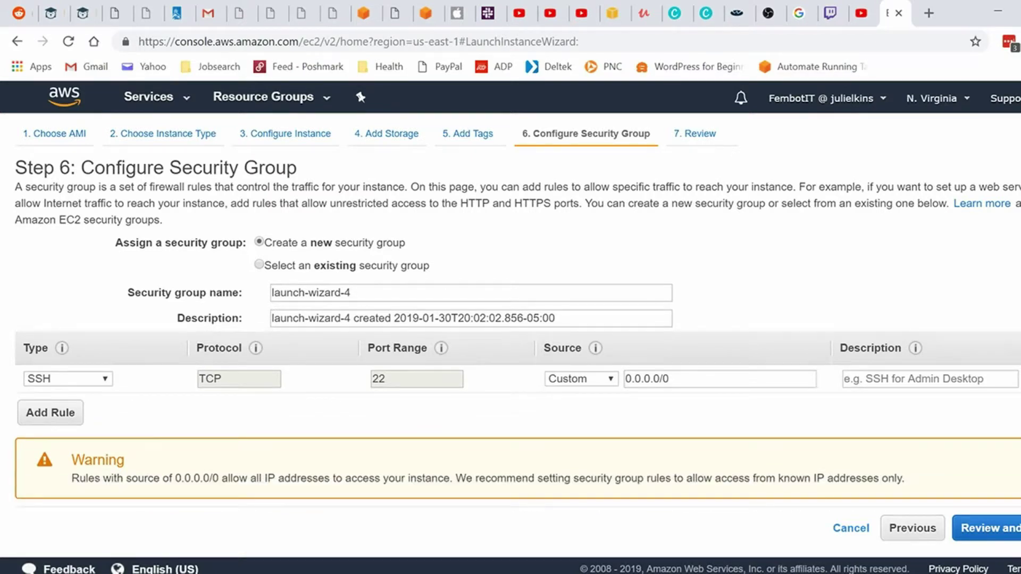
{"action": "left_click", "coordinate": [1012, 537]}
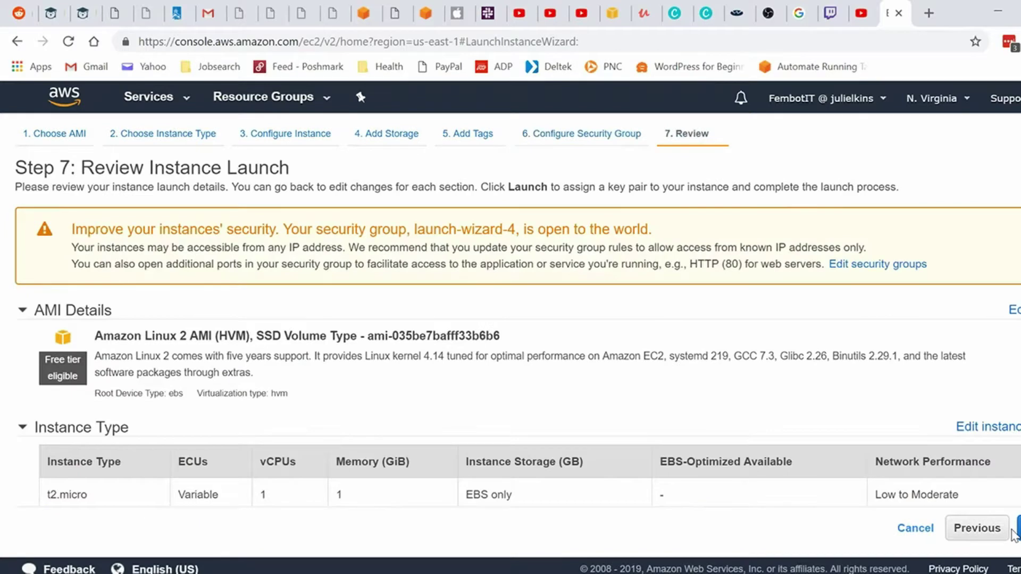
{"action": "left_click", "coordinate": [977, 529]}
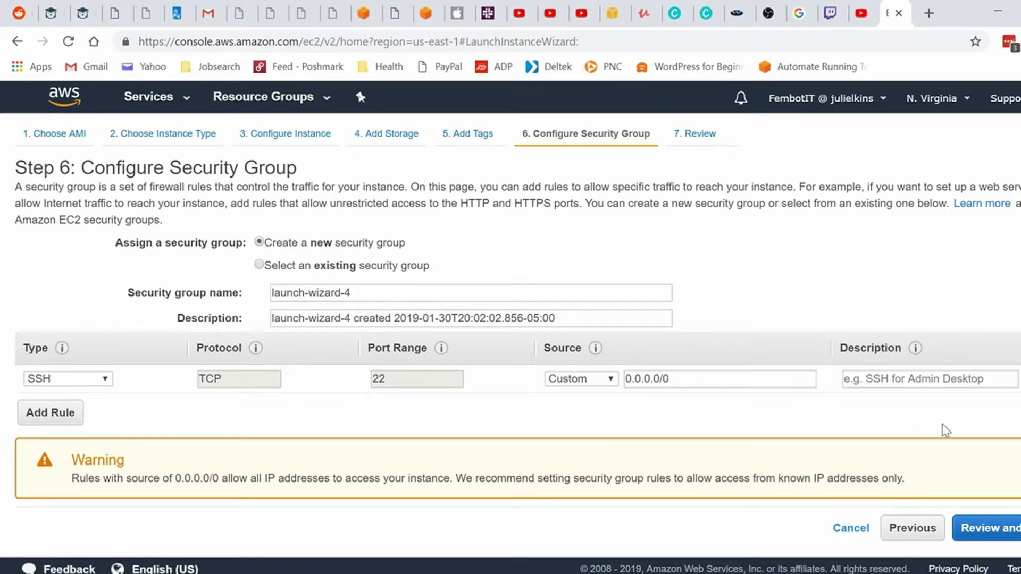
{"action": "left_click", "coordinate": [985, 529]}
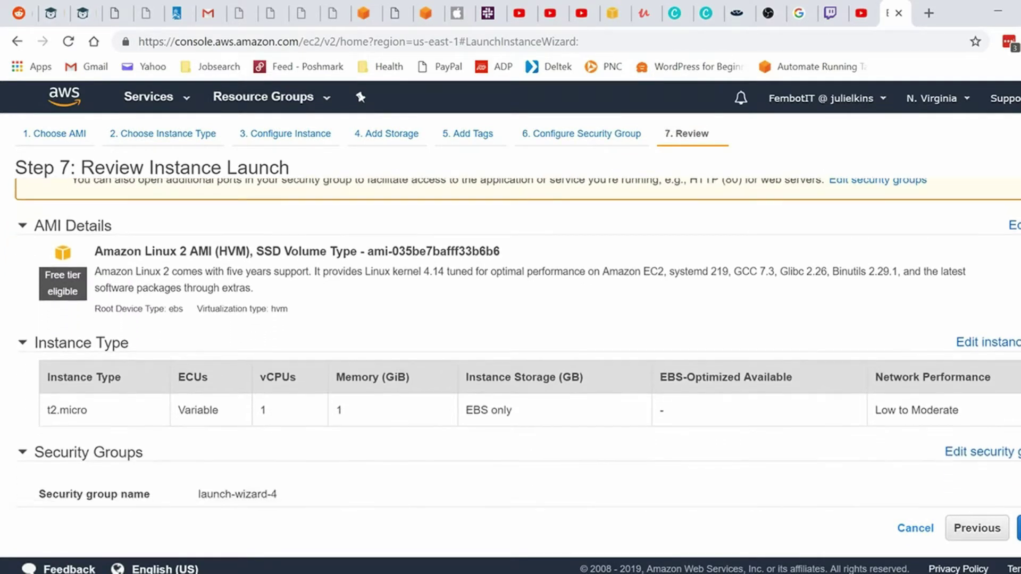
- Review the security group, instance details, storage and tags of the instance, and proceed to the key pair selection
{"action": "scroll", "coordinate": [519, 344], "scroll_direction": "down", "scroll_amount": 3}
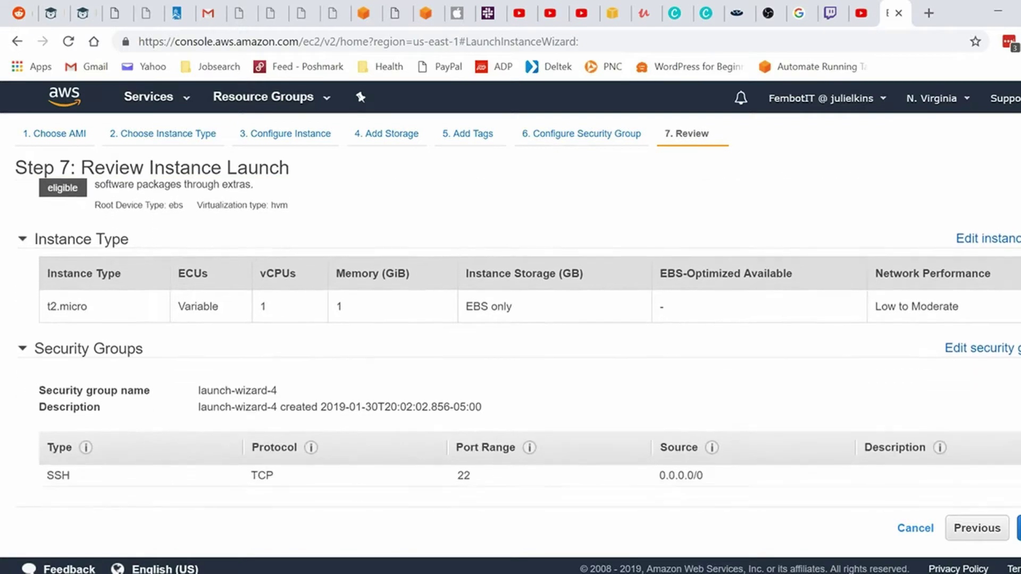
{"action": "scroll", "coordinate": [520, 345], "scroll_direction": "down", "scroll_amount": 2}
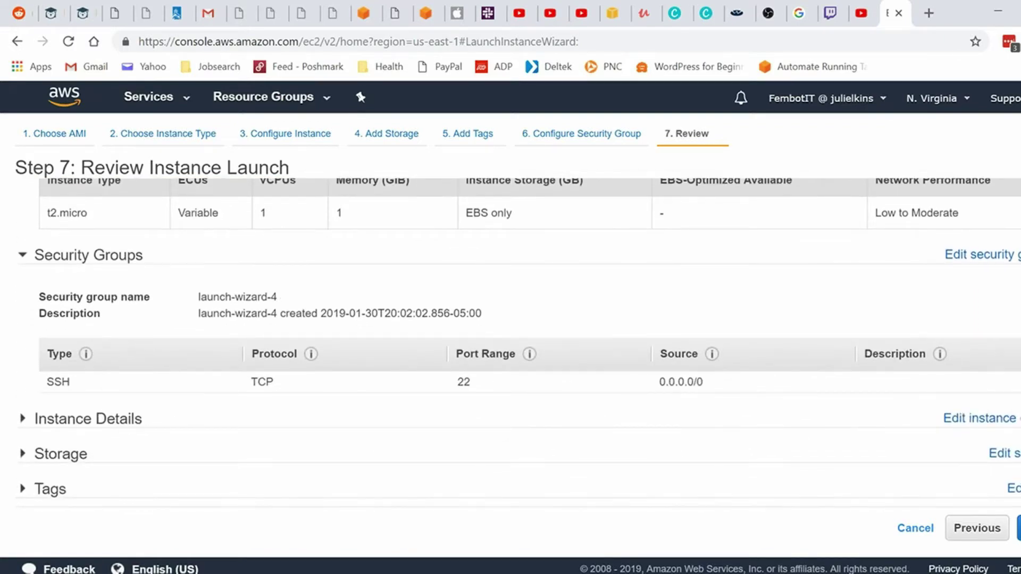
{"action": "scroll", "coordinate": [519, 340], "scroll_direction": "up", "scroll_amount": 1}
{"action": "scroll", "coordinate": [519, 340], "scroll_direction": "down", "scroll_amount": 1}
{"action": "left_click", "coordinate": [131, 423]}
{"action": "scroll", "coordinate": [132, 429], "scroll_direction": "down", "scroll_amount": 1}
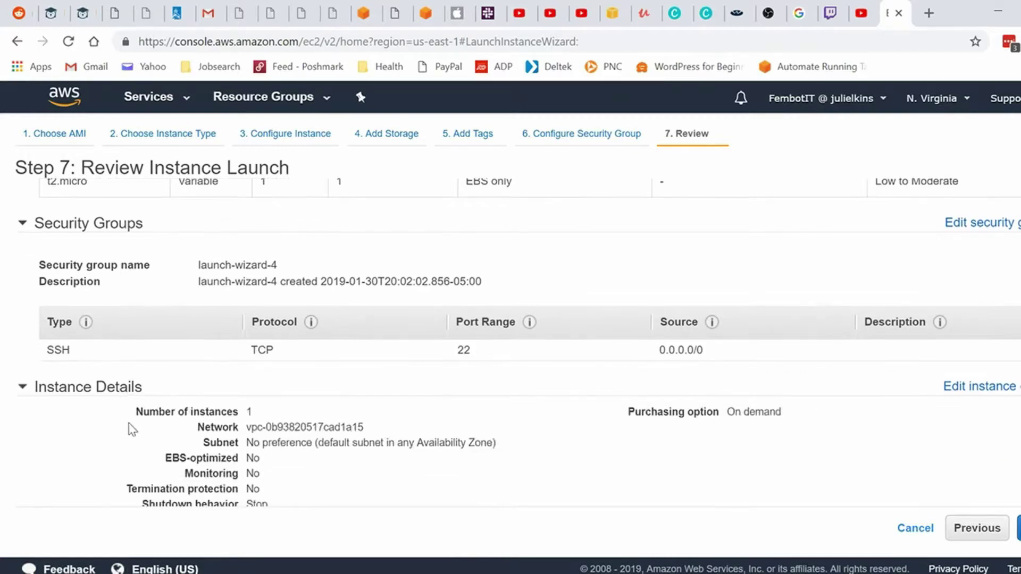
{"action": "scroll", "coordinate": [132, 430], "scroll_direction": "down", "scroll_amount": 6}
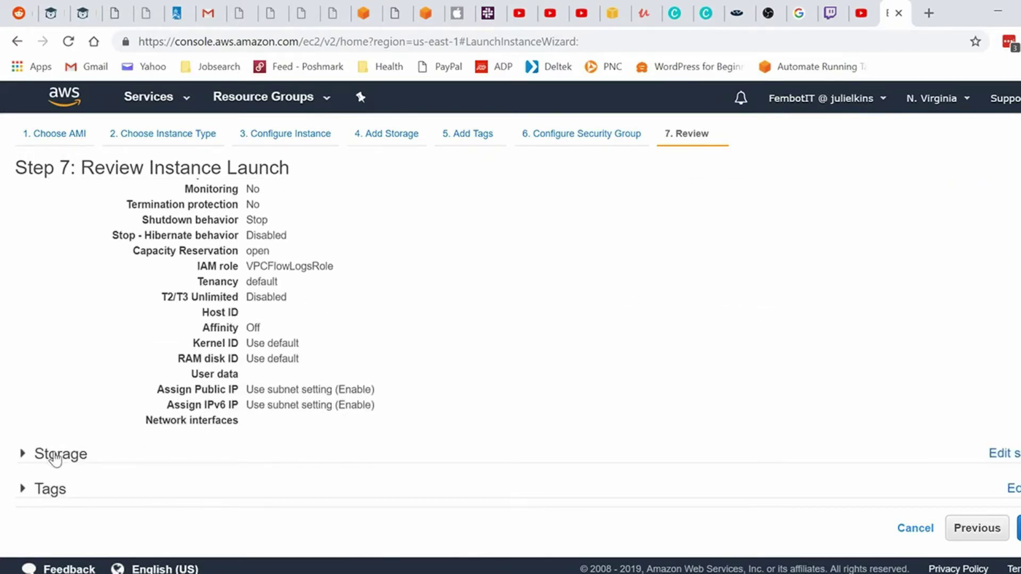
{"action": "left_click", "coordinate": [56, 457]}
{"action": "scroll", "coordinate": [54, 463], "scroll_direction": "down", "scroll_amount": 2}
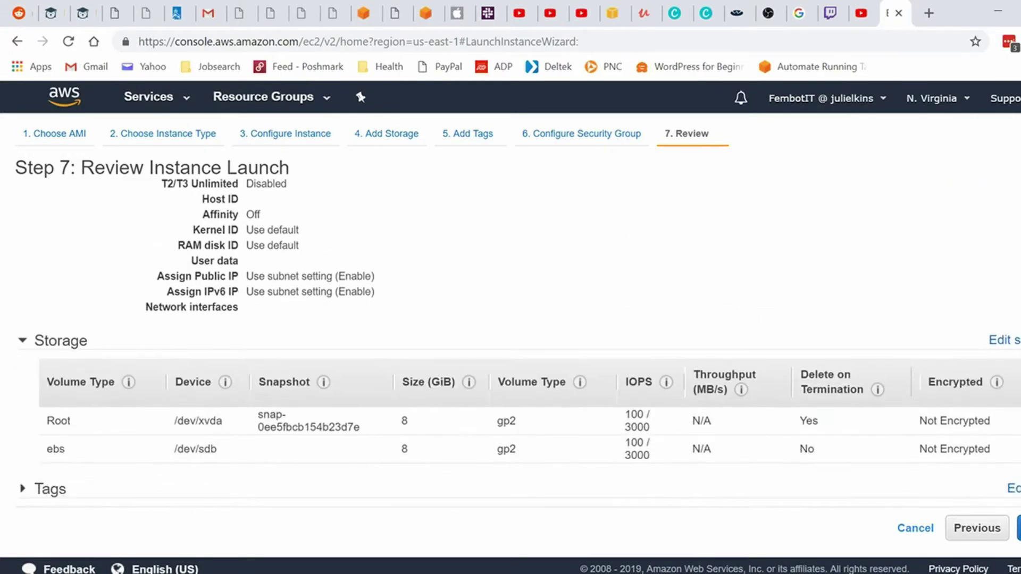
{"action": "left_click", "coordinate": [51, 489]}
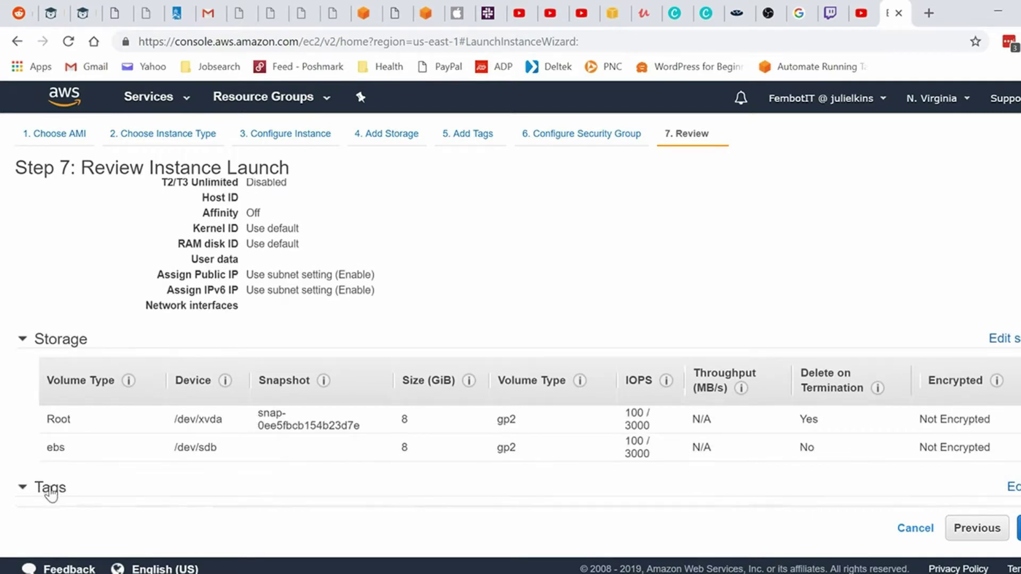
{"action": "scroll", "coordinate": [63, 489], "scroll_direction": "down", "scroll_amount": 1}
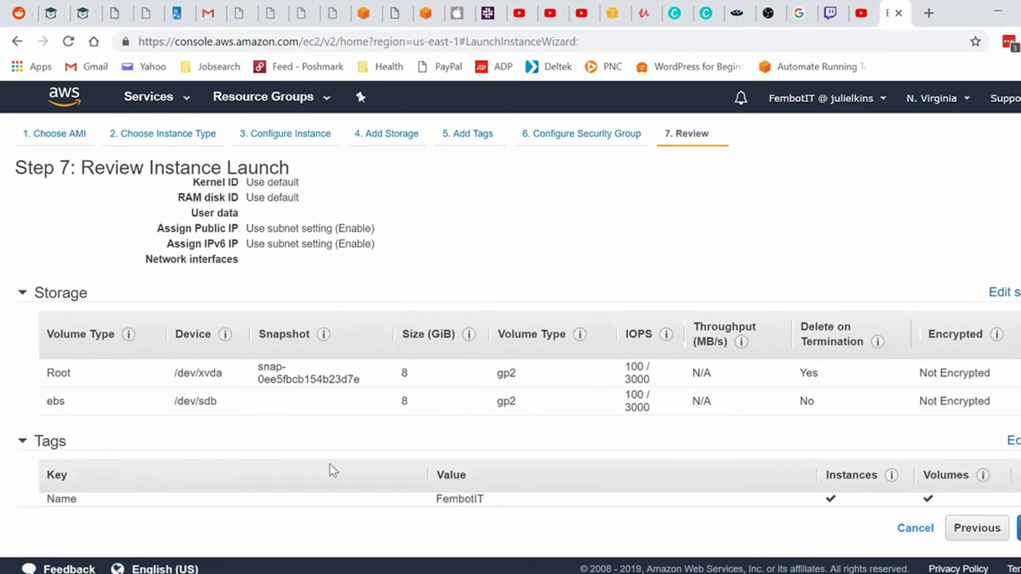
{"action": "left_click", "coordinate": [1019, 528]}
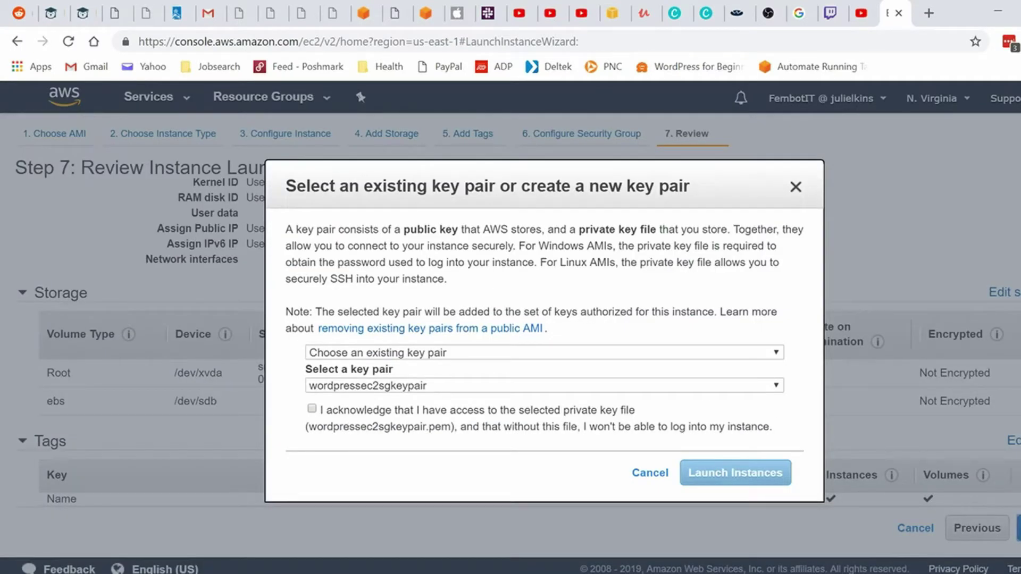
{"action": "left_click", "coordinate": [701, 353]}
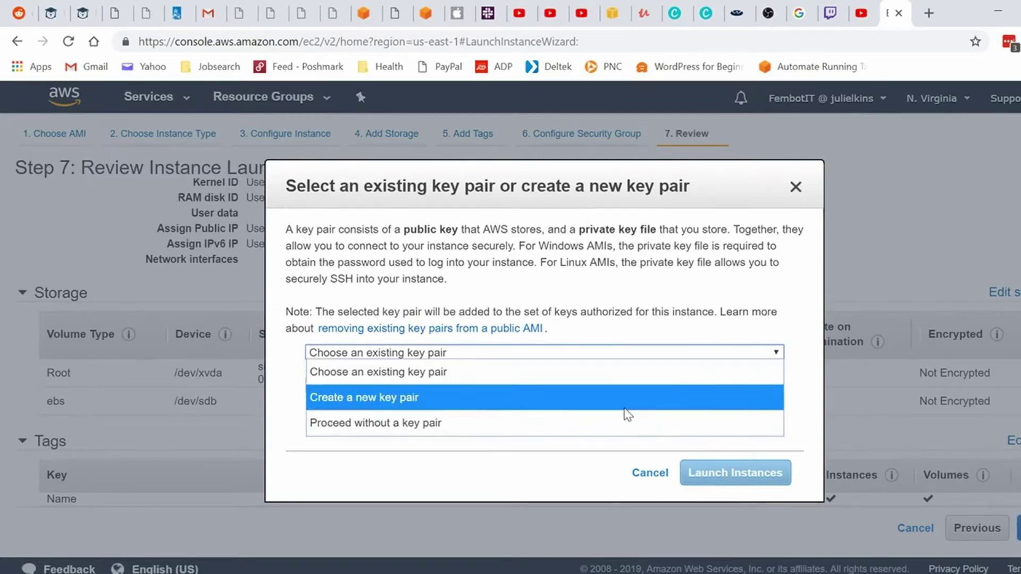
{"action": "left_click", "coordinate": [625, 408]}
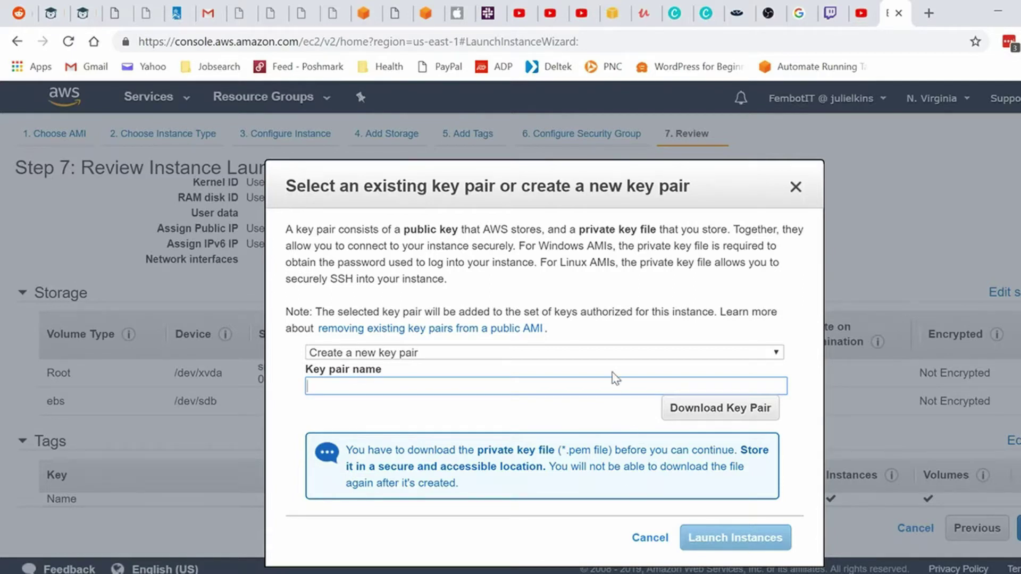
{"action": "left_click", "coordinate": [609, 354]}
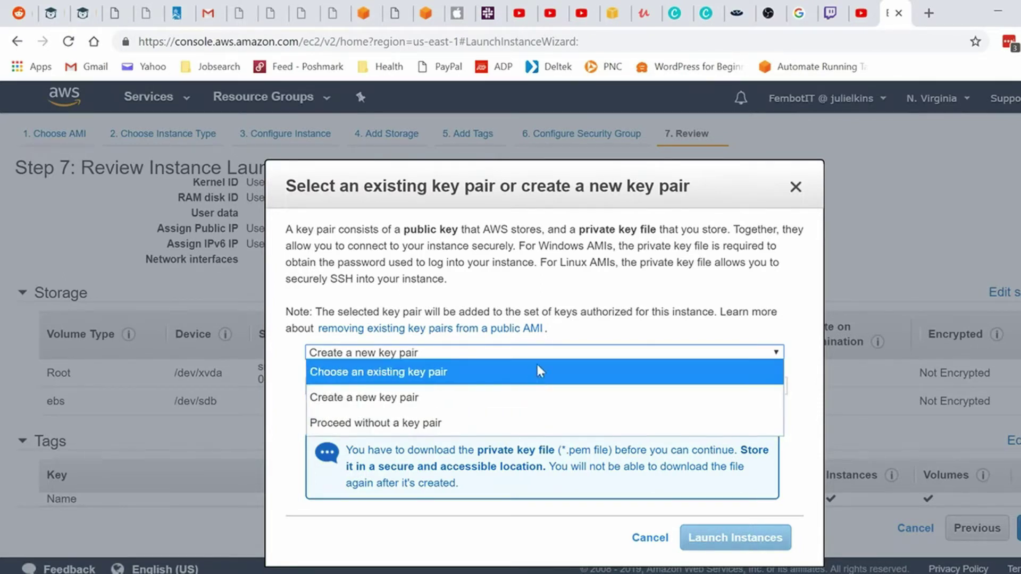
{"action": "left_click", "coordinate": [543, 354]}
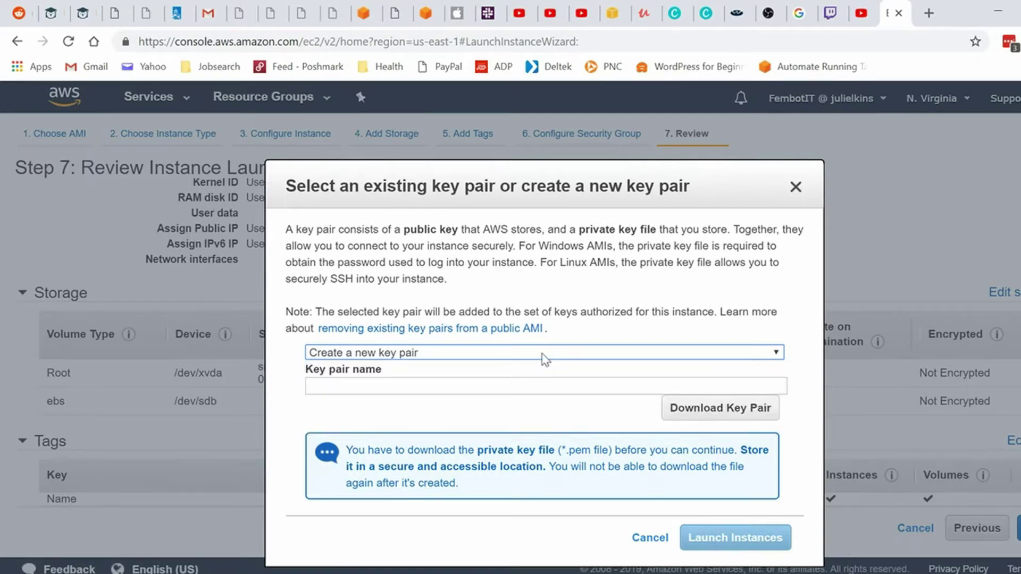
- Choose the existing key pair wordpressec2sgkeypair, acknowledge access to its private key file, and launch the instance
{"action": "left_click", "coordinate": [544, 355]}
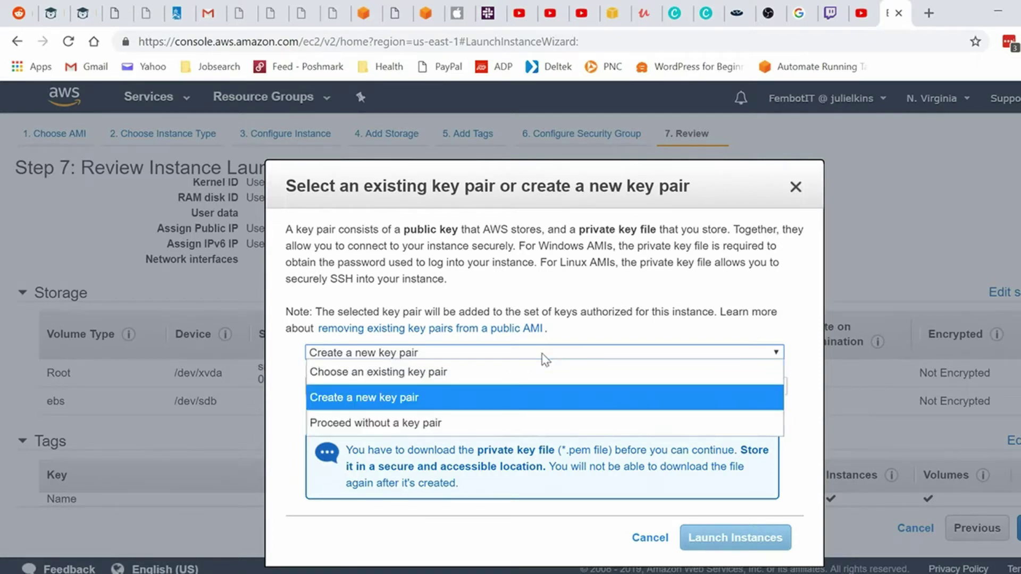
{"action": "left_click", "coordinate": [522, 384]}
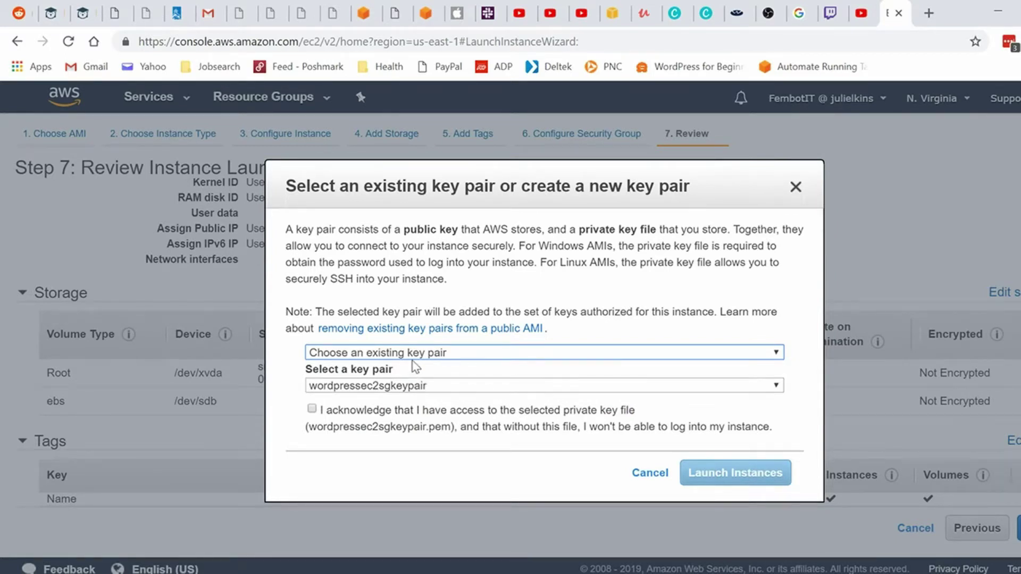
{"action": "left_click", "coordinate": [313, 409]}
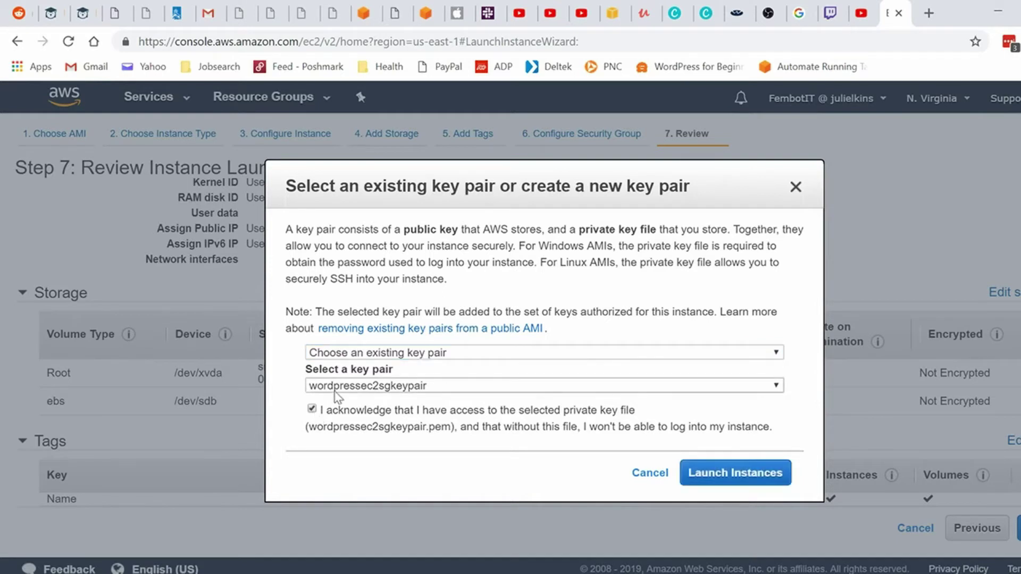
{"action": "left_click", "coordinate": [718, 482]}
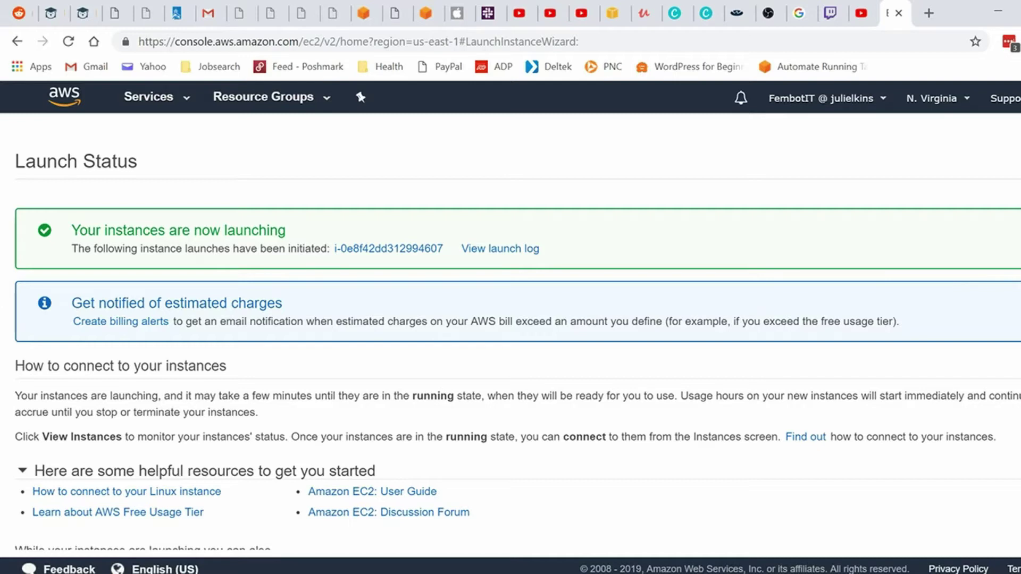
- Open the list of instances from the launch status page and refresh it
{"action": "scroll", "coordinate": [511, 373], "scroll_direction": "down", "scroll_amount": 2}
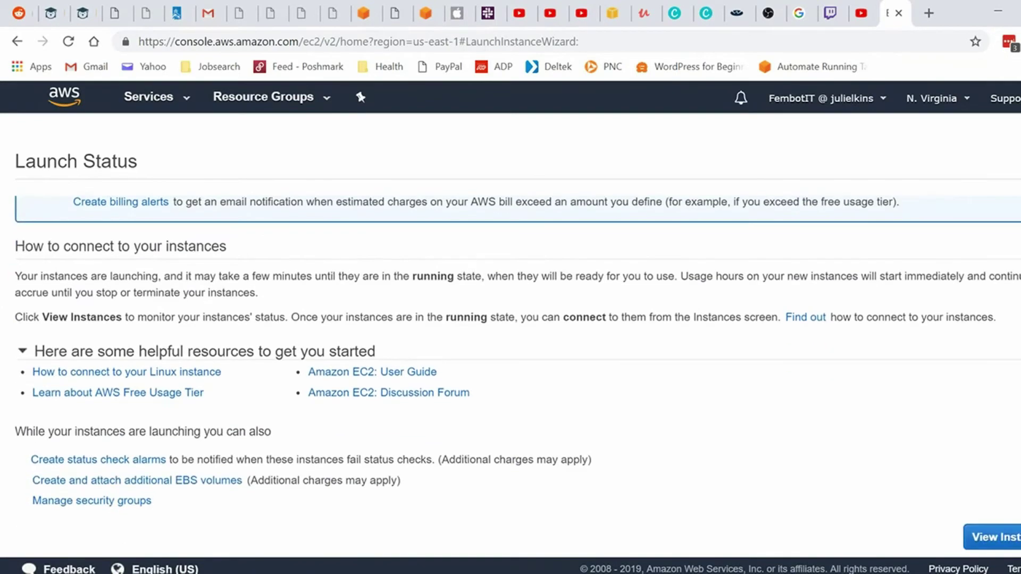
{"action": "left_click", "coordinate": [1005, 542]}
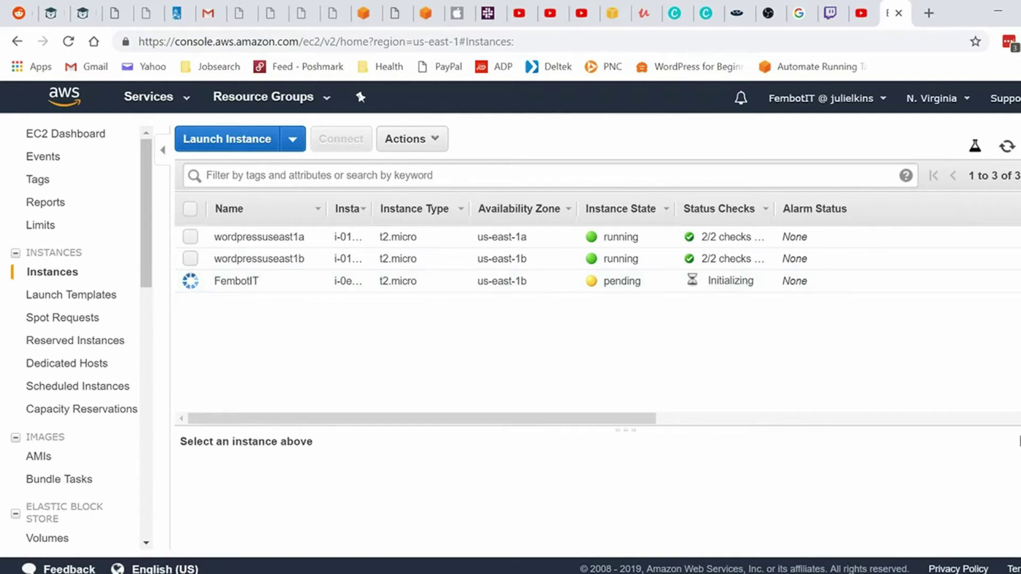
{"action": "left_click", "coordinate": [1005, 146]}
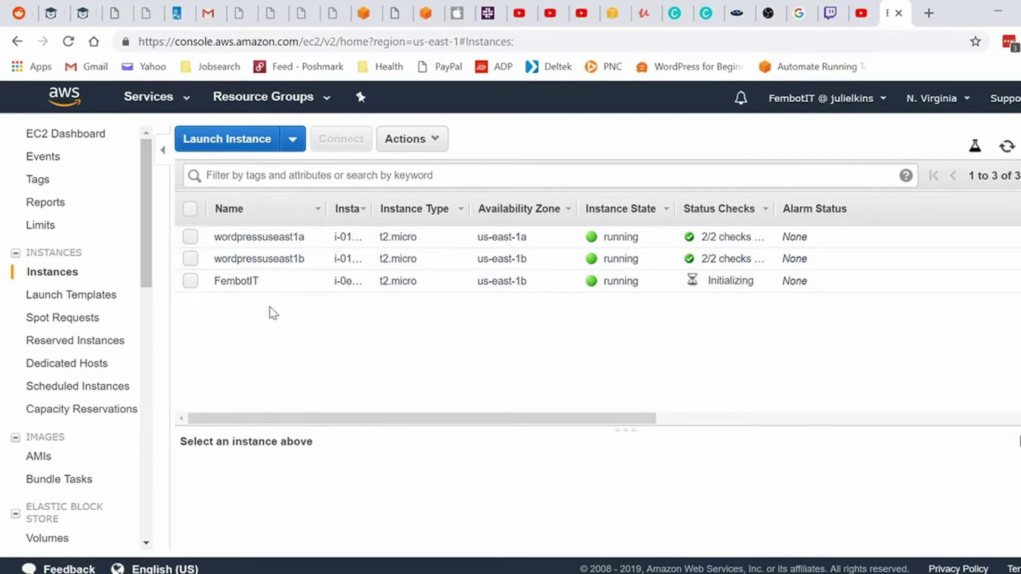
- Terminate the FembotIT instance, confirm the termination, and refresh the instance list
{"action": "left_click", "coordinate": [190, 281]}
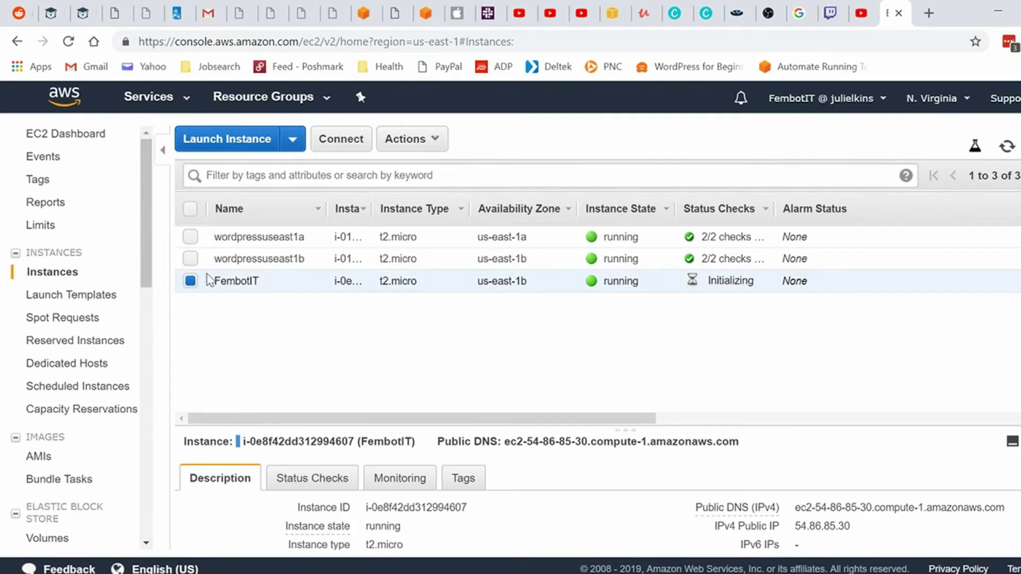
{"action": "left_click", "coordinate": [419, 150]}
{"action": "mouse_move", "coordinate": [413, 249]}
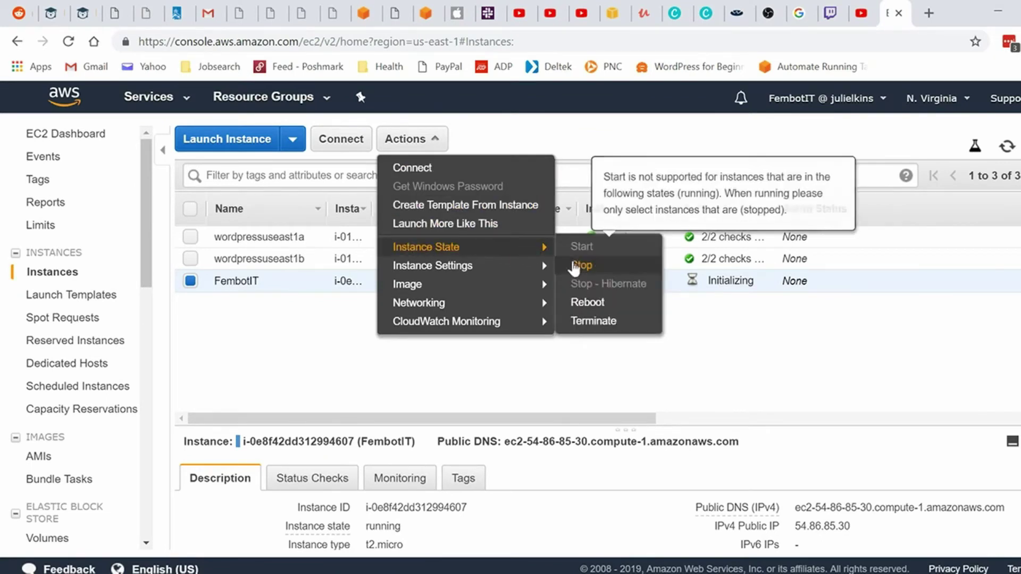
{"action": "left_click", "coordinate": [580, 324]}
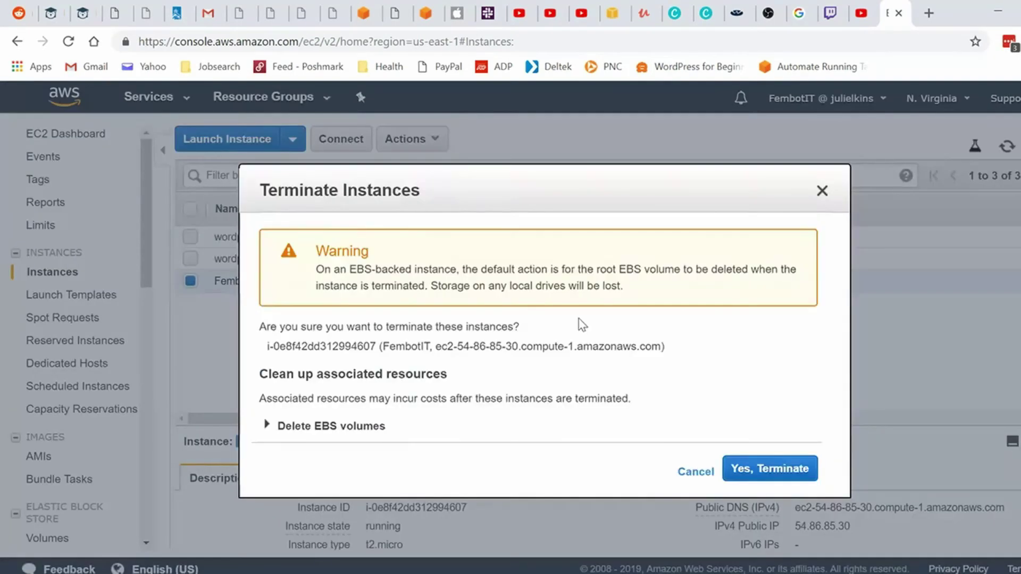
{"action": "left_click", "coordinate": [736, 469]}
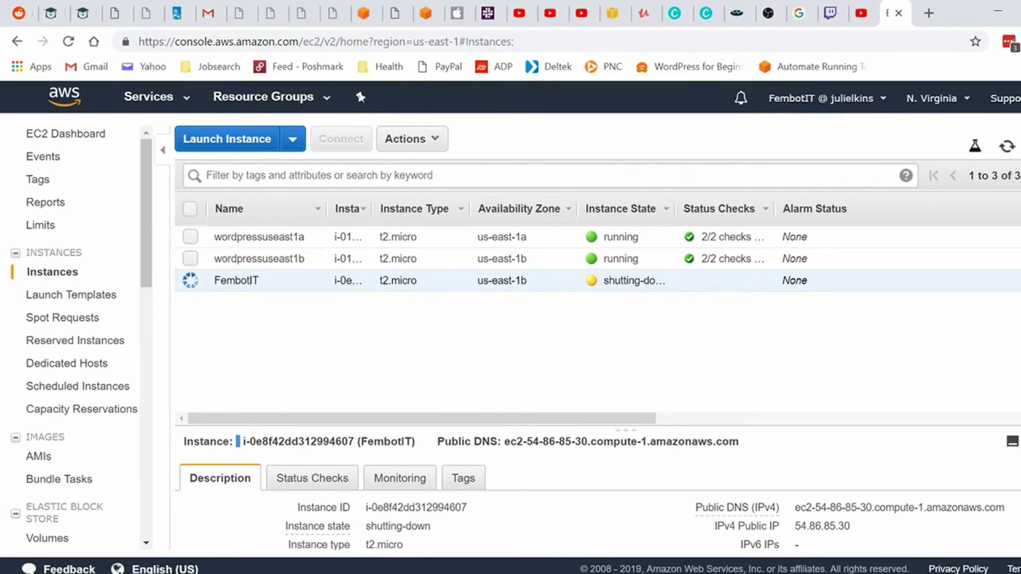
{"action": "scroll", "coordinate": [597, 492], "scroll_direction": "down", "scroll_amount": 3}
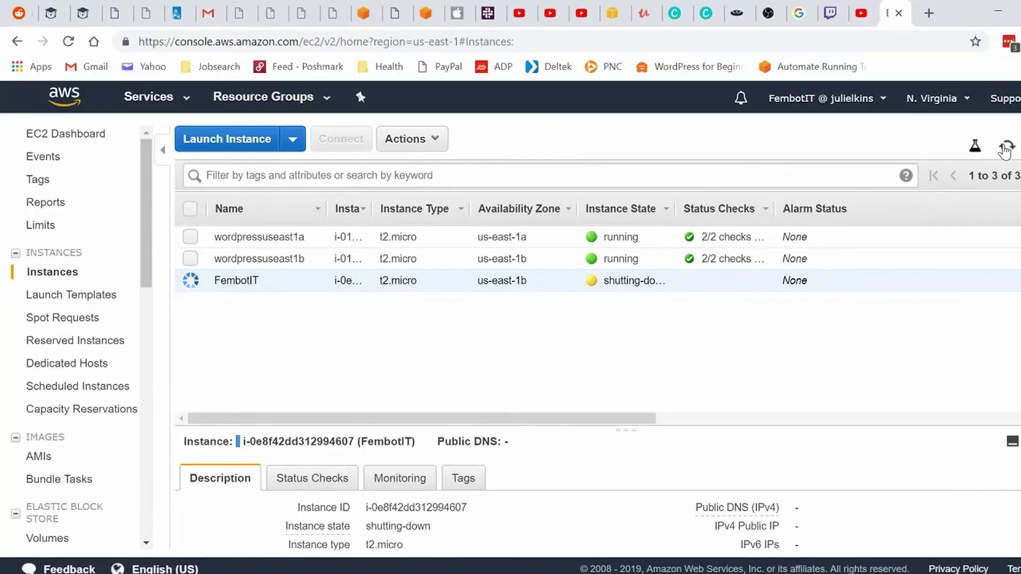
{"action": "left_click", "coordinate": [1005, 147]}
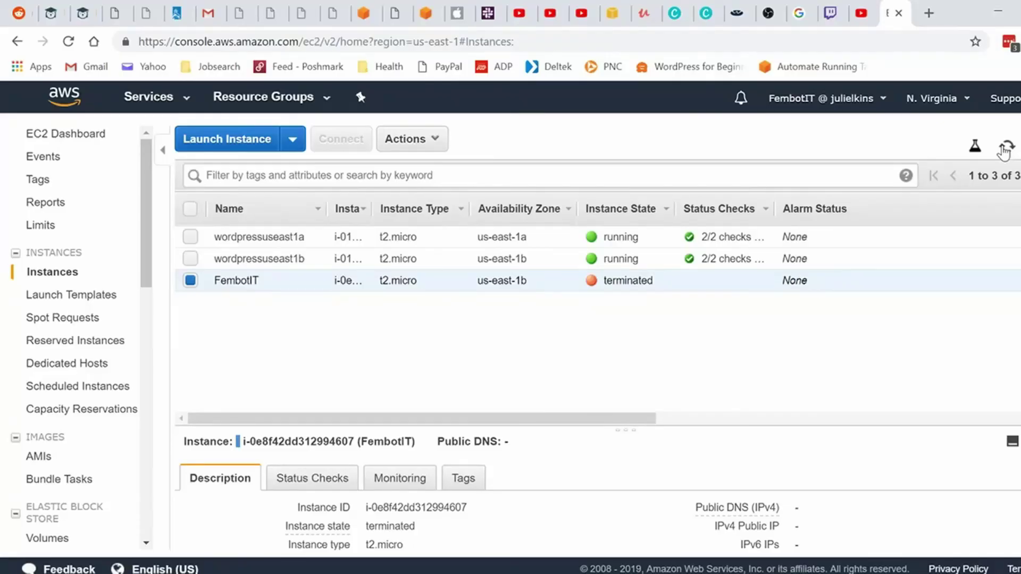